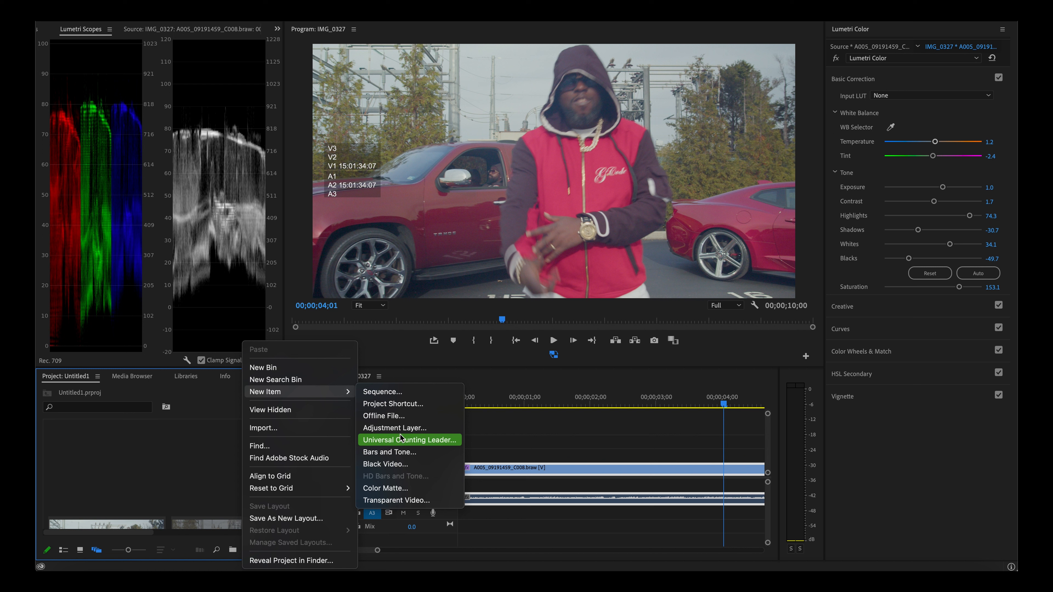
- Create a 4096 × 2160 adjustment layer at 29.97 fps and place it on V2, extended over the whole clip
{"action": "left_click", "coordinate": [403, 429]}
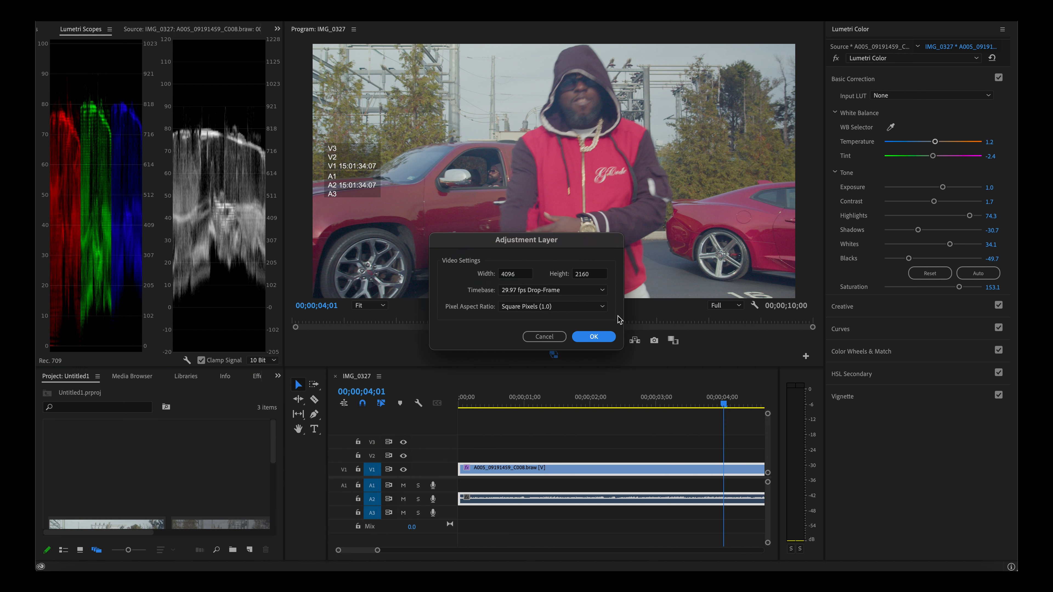
{"action": "left_click", "coordinate": [595, 336]}
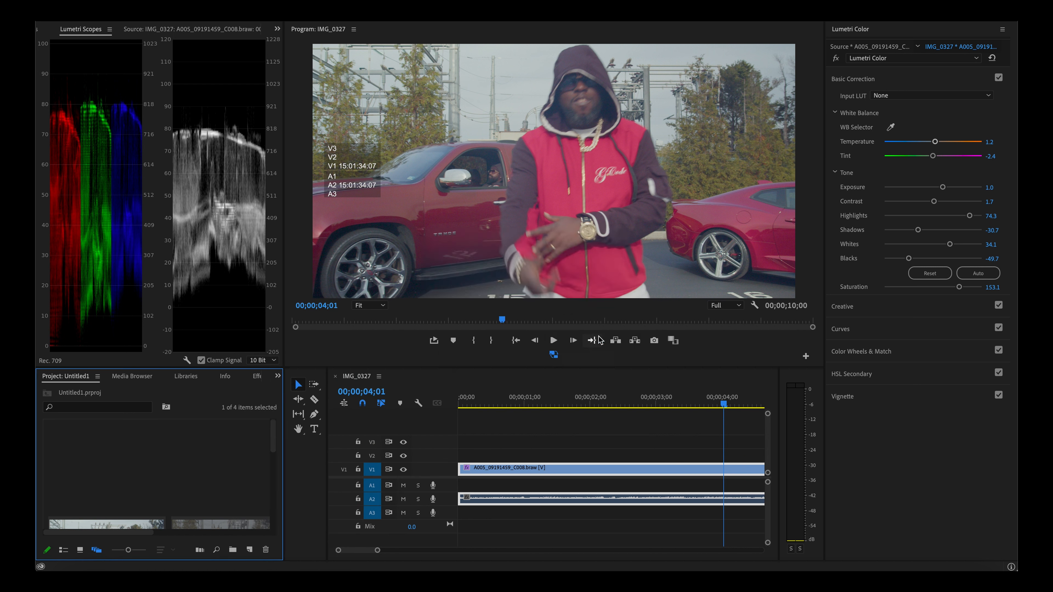
{"action": "scroll", "coordinate": [214, 463], "scroll_direction": "down", "scroll_amount": 3}
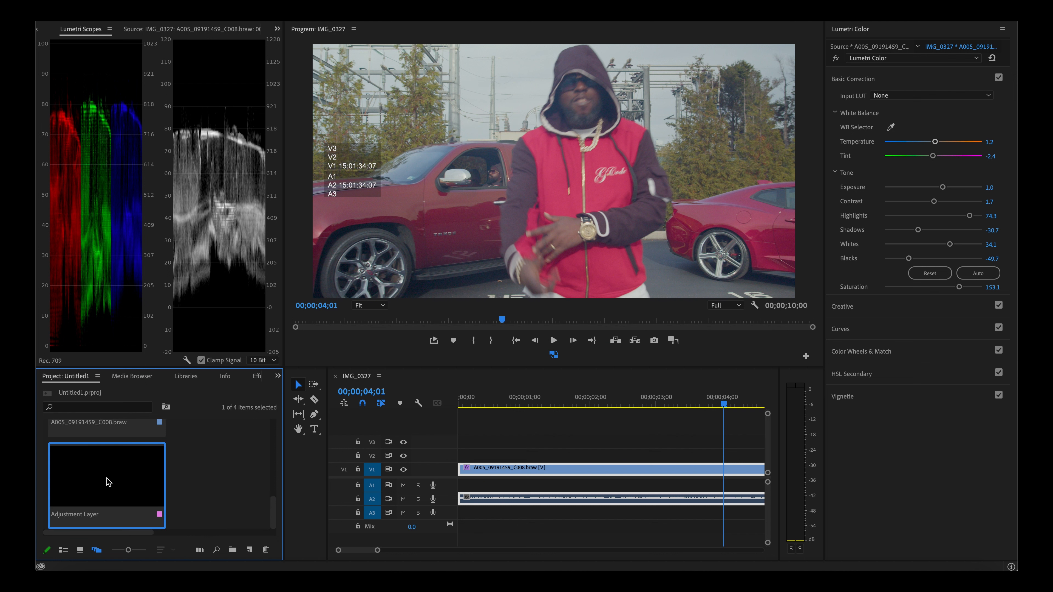
{"action": "left_click_drag", "start_coordinate": [129, 505], "coordinate": [458, 460]}
{"action": "scroll", "coordinate": [519, 460], "scroll_direction": "right", "scroll_amount": 5}
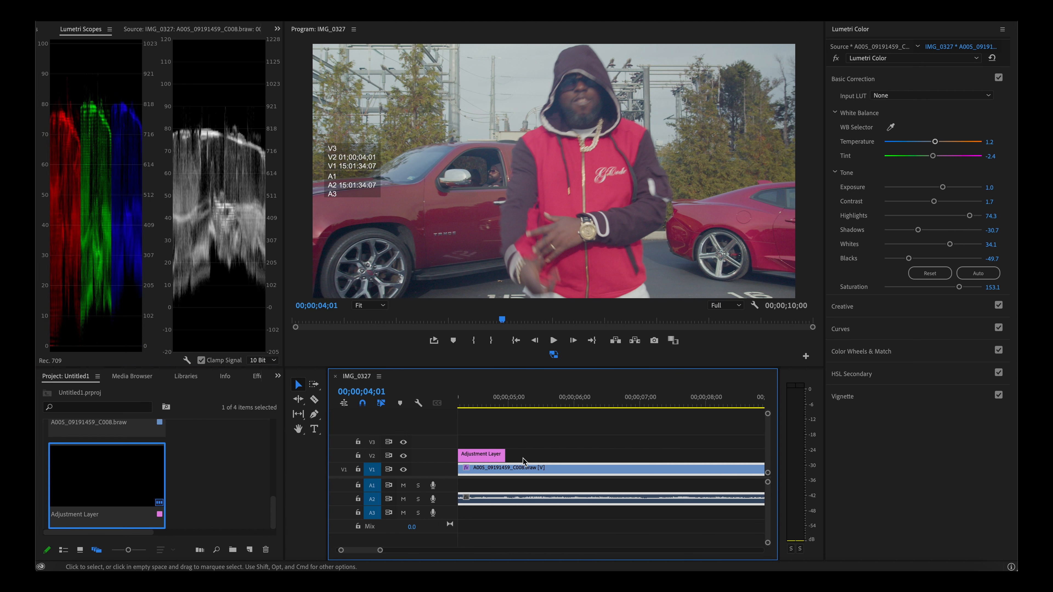
{"action": "left_click_drag", "start_coordinate": [503, 456], "coordinate": [719, 447]}
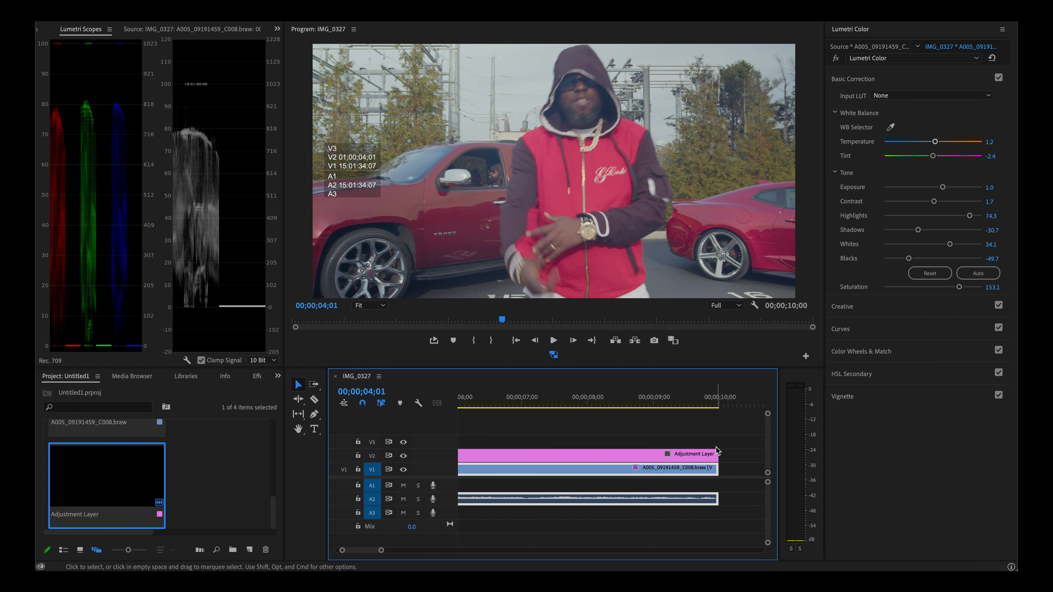
- Start an HSL Secondary key on the adjustment layer by sampling the grey pavement beside the man, and show its Color/Gray mask
{"action": "left_click", "coordinate": [624, 457]}
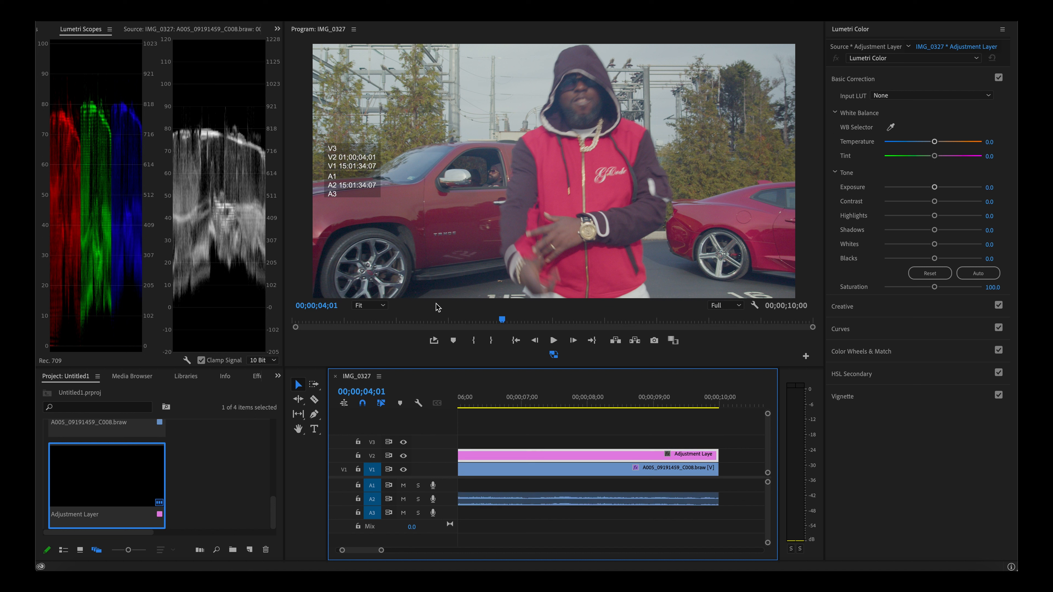
{"action": "scroll", "coordinate": [487, 425], "scroll_direction": "up", "scroll_amount": 5}
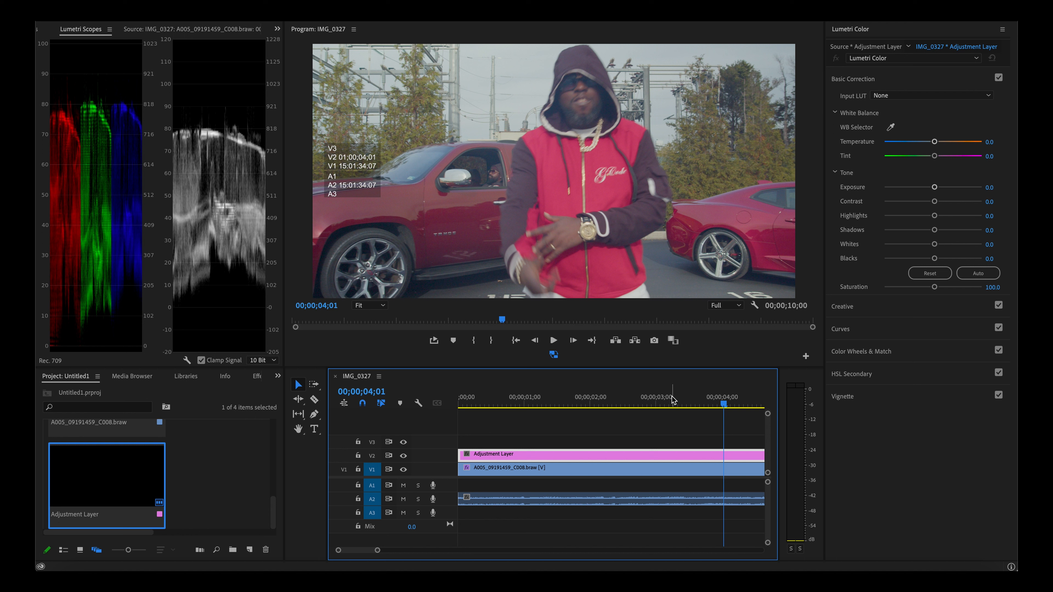
{"action": "left_click", "coordinate": [867, 78]}
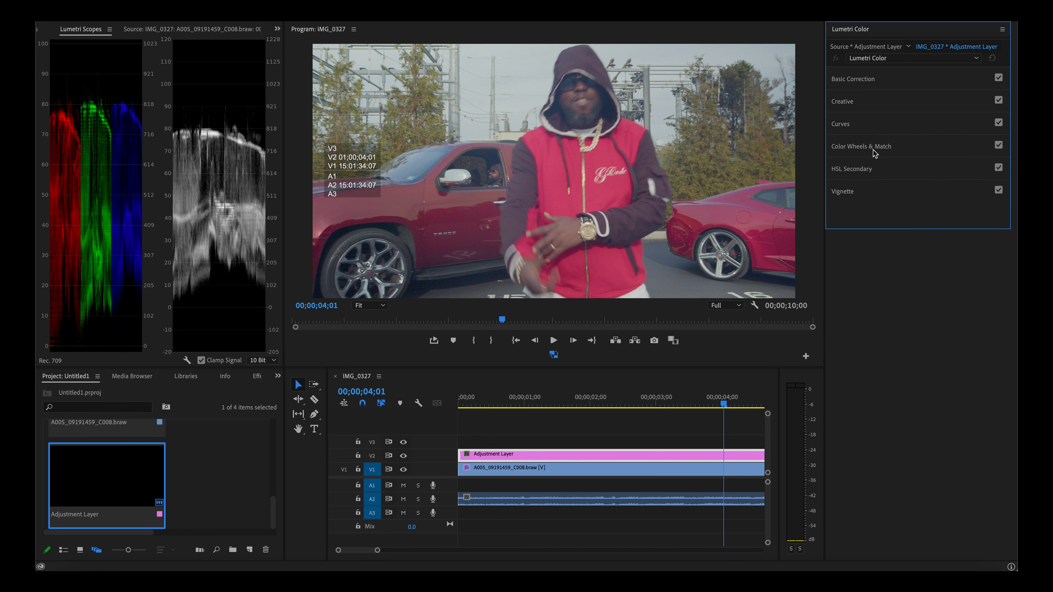
{"action": "left_click", "coordinate": [871, 170]}
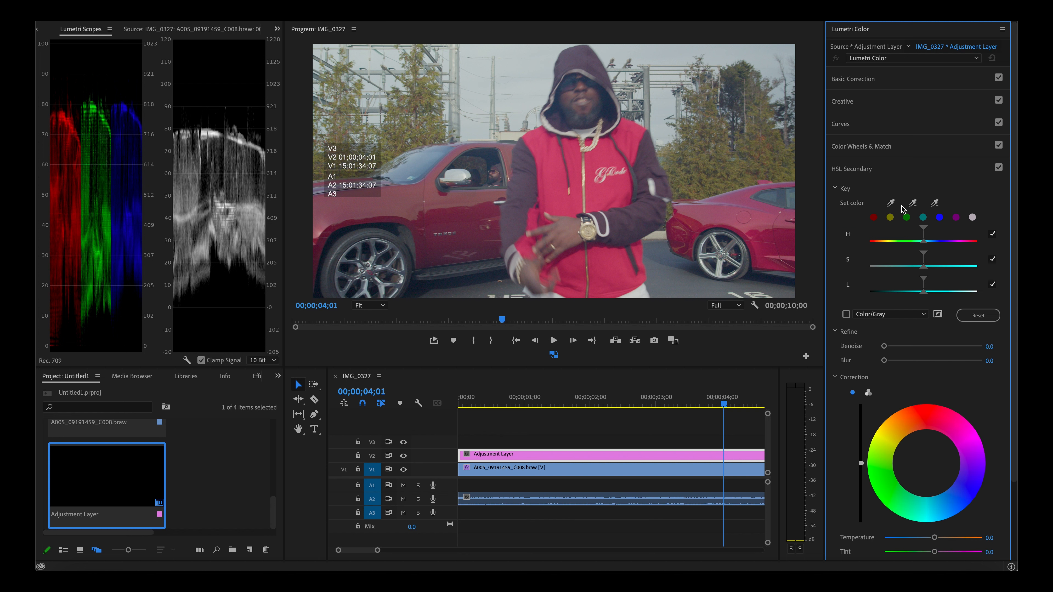
{"action": "left_click", "coordinate": [890, 203]}
{"action": "left_click", "coordinate": [666, 285]}
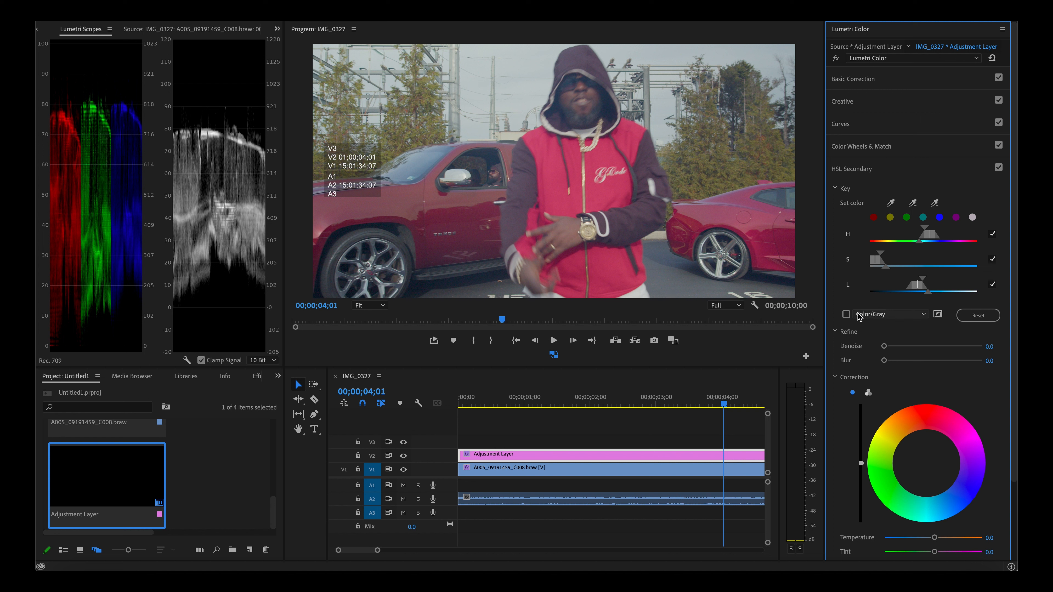
{"action": "left_click", "coordinate": [846, 314]}
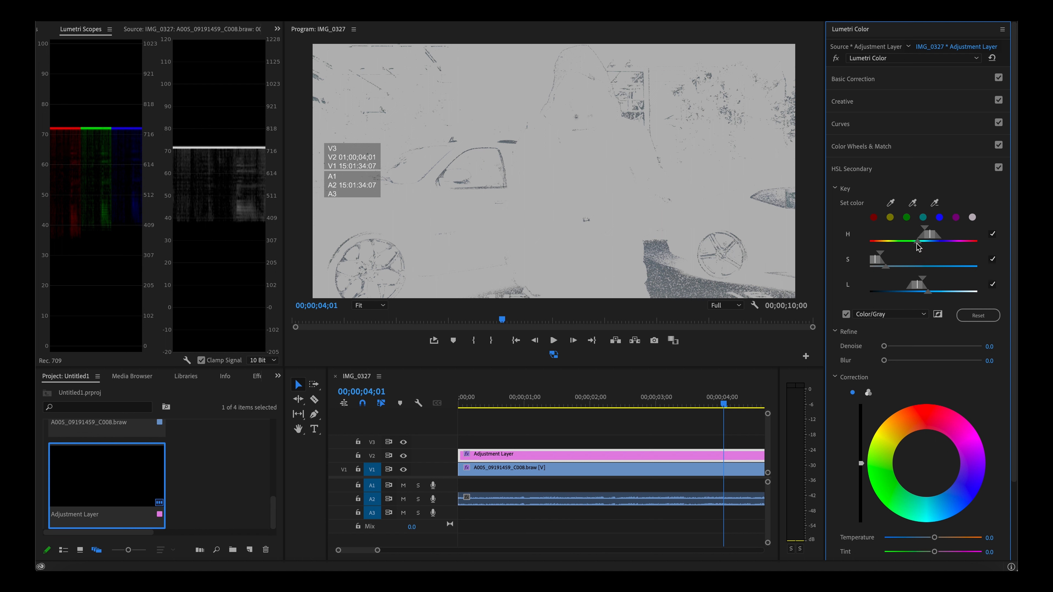
- Widen the key's hue, saturation and luma ranges so that it covers more of the neutral tones
{"action": "mouse_move", "coordinate": [915, 244]}
{"action": "left_mouse_down"}
{"action": "mouse_move", "coordinate": [897, 246]}
{"action": "mouse_move", "coordinate": [897, 233]}
{"action": "left_mouse_up"}
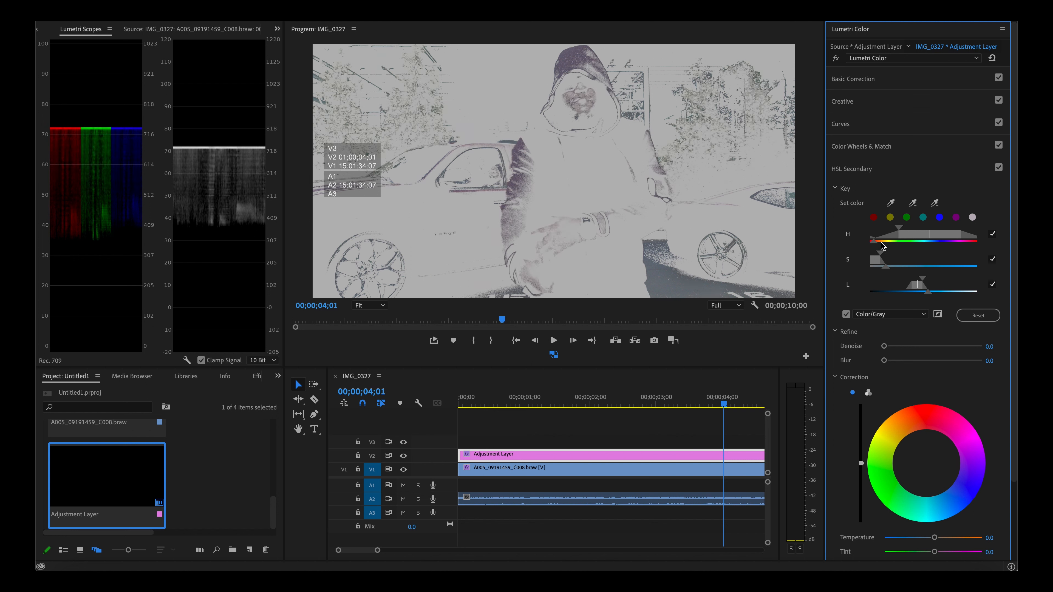
{"action": "left_click_drag", "start_coordinate": [882, 242], "coordinate": [892, 243]}
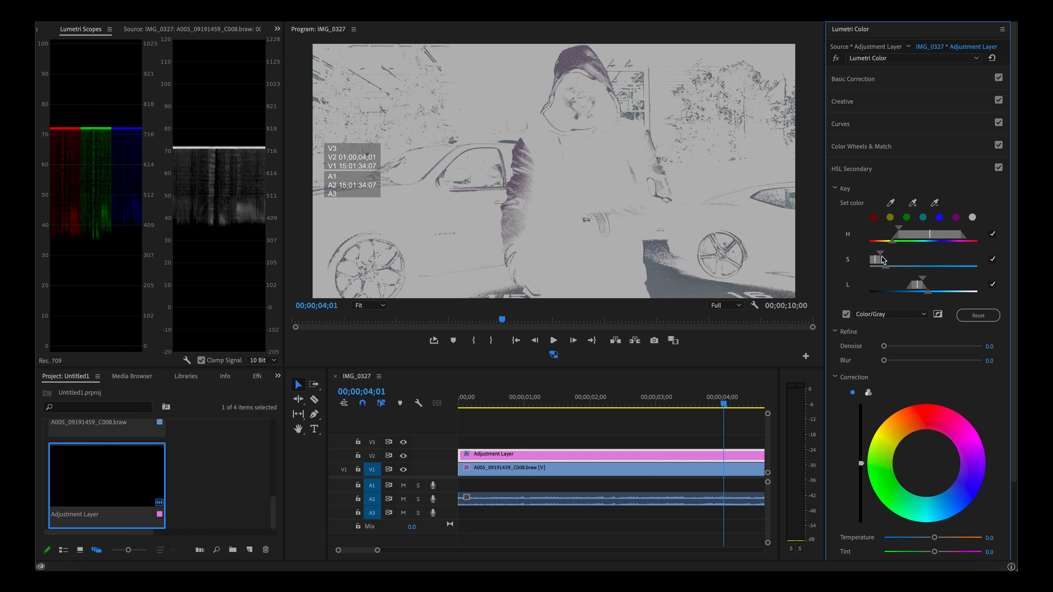
{"action": "left_click_drag", "start_coordinate": [882, 258], "coordinate": [927, 255]}
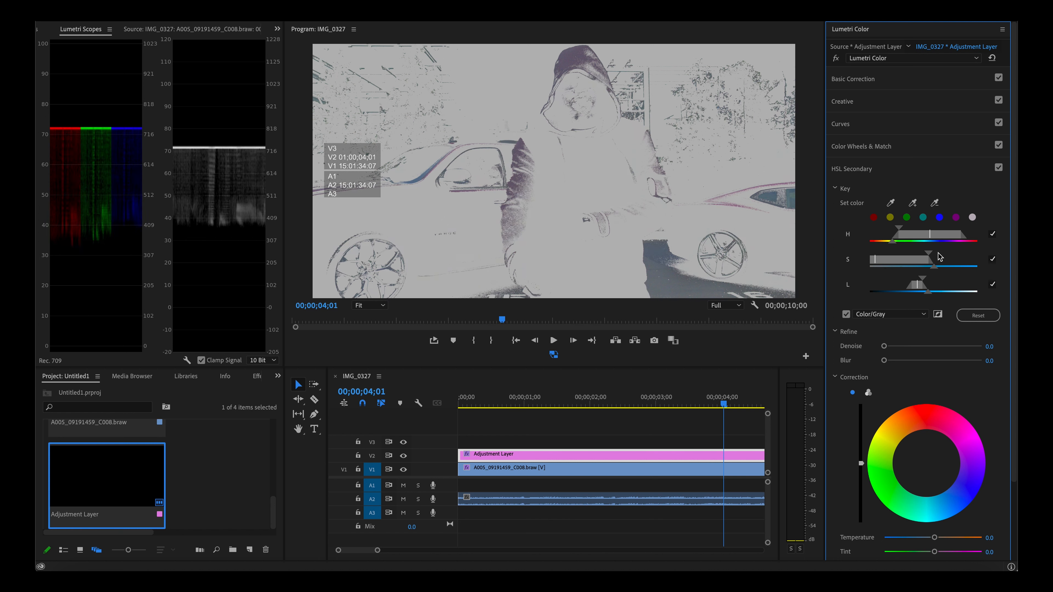
{"action": "left_click_drag", "start_coordinate": [942, 268], "coordinate": [961, 272]}
{"action": "mouse_move", "coordinate": [925, 282]}
{"action": "left_mouse_down"}
{"action": "mouse_move", "coordinate": [953, 283]}
{"action": "mouse_move", "coordinate": [940, 281]}
{"action": "left_mouse_up"}
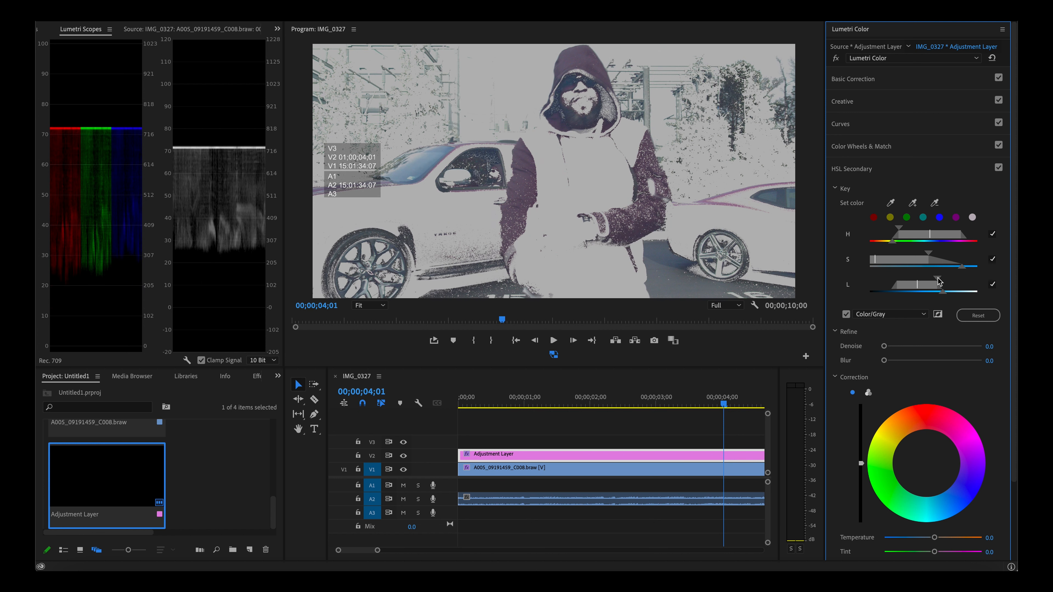
{"action": "mouse_move", "coordinate": [943, 293]}
{"action": "left_mouse_down"}
{"action": "mouse_move", "coordinate": [924, 279]}
{"action": "mouse_move", "coordinate": [949, 279]}
{"action": "left_mouse_up"}
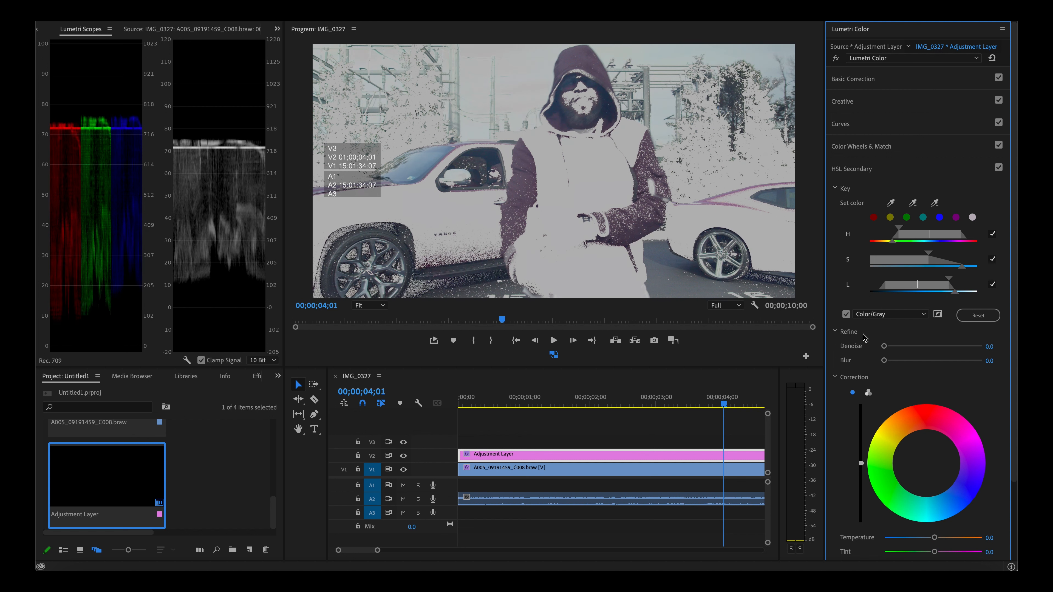
- Invert the key mask, narrow its saturation and luma ranges, and shift the hue range towards the reds
{"action": "left_click", "coordinate": [938, 314]}
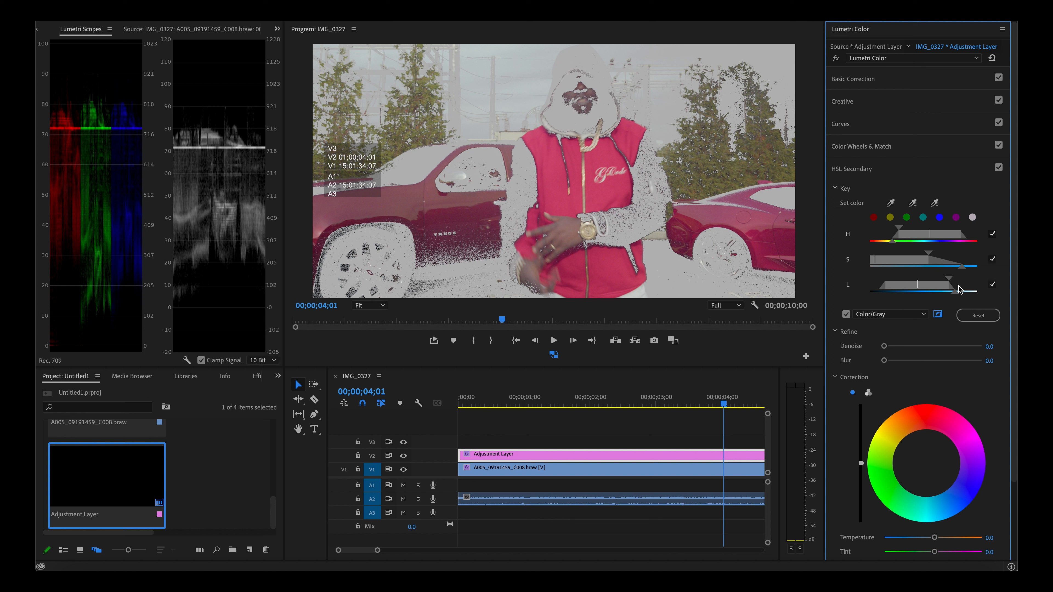
{"action": "mouse_move", "coordinate": [950, 282]}
{"action": "left_mouse_down"}
{"action": "mouse_move", "coordinate": [924, 283]}
{"action": "mouse_move", "coordinate": [958, 293]}
{"action": "mouse_move", "coordinate": [944, 296]}
{"action": "left_mouse_up"}
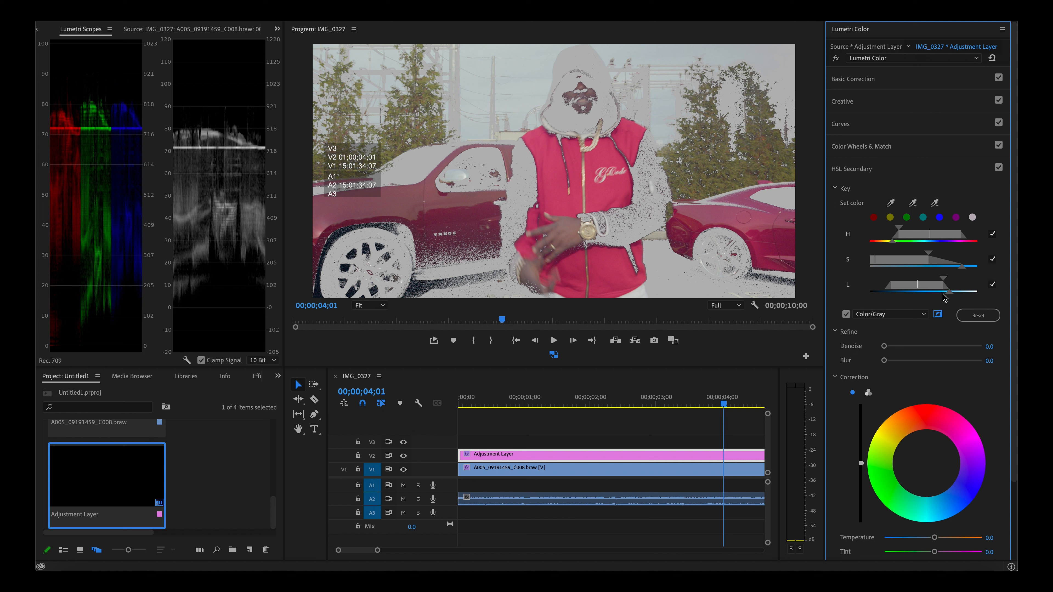
{"action": "left_click_drag", "start_coordinate": [965, 272], "coordinate": [861, 253]}
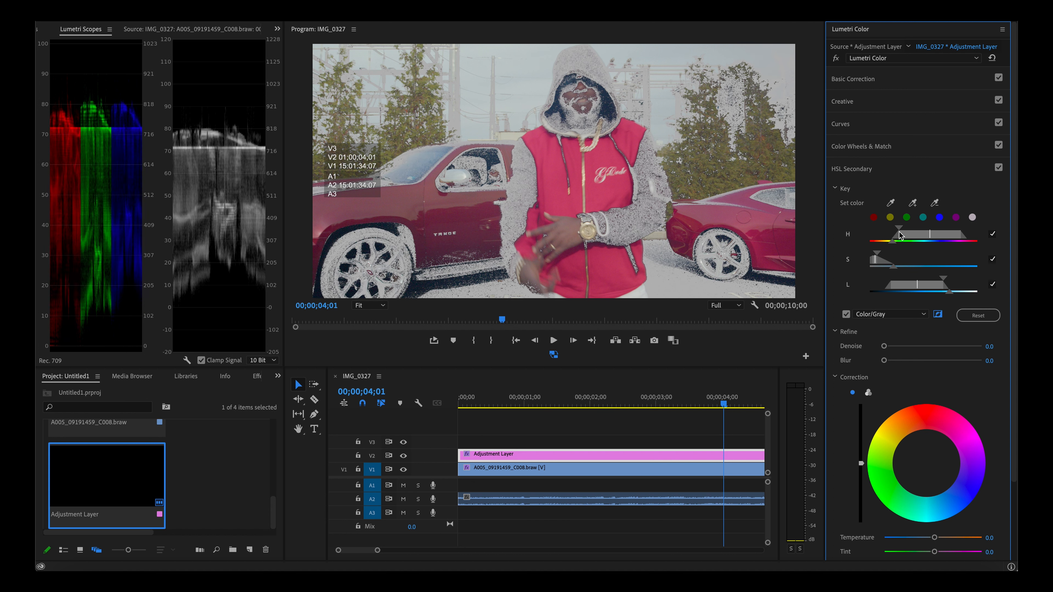
{"action": "mouse_move", "coordinate": [901, 231]}
{"action": "left_mouse_down"}
{"action": "mouse_move", "coordinate": [911, 230]}
{"action": "mouse_move", "coordinate": [864, 238]}
{"action": "mouse_move", "coordinate": [892, 240]}
{"action": "left_mouse_up"}
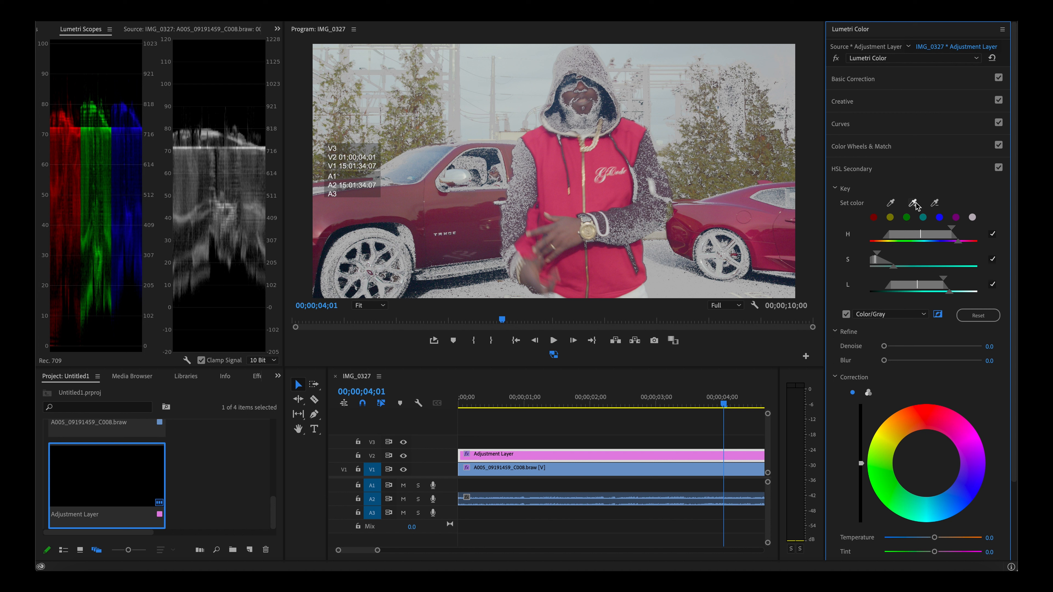
- Add the background beside the hood to the key, soften the hue falloff and limit the luma range to the brighter tones
{"action": "left_click", "coordinate": [545, 89]}
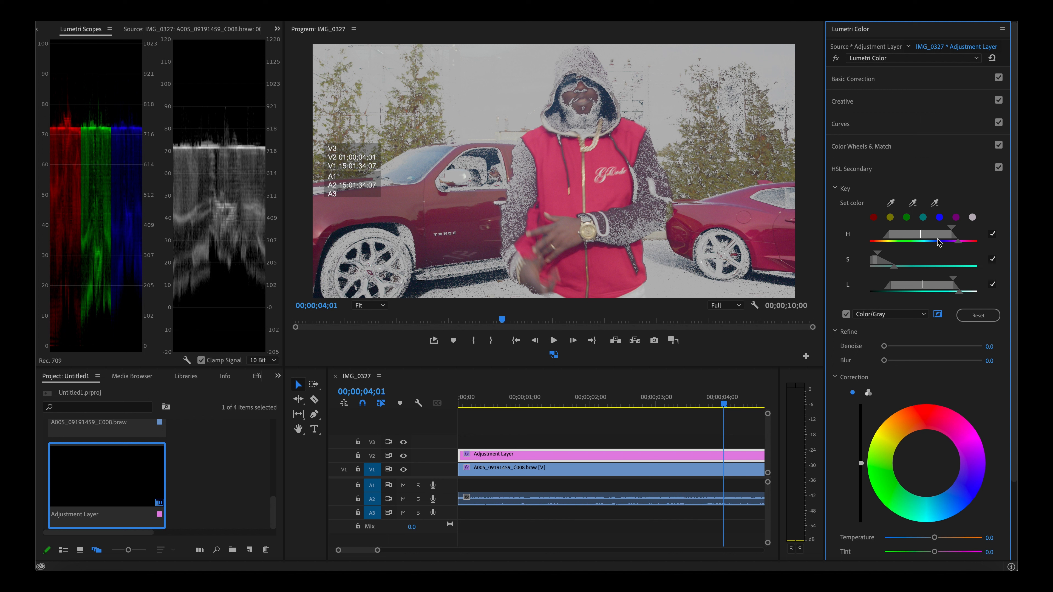
{"action": "mouse_move", "coordinate": [958, 241]}
{"action": "left_mouse_down"}
{"action": "mouse_move", "coordinate": [941, 243]}
{"action": "mouse_move", "coordinate": [952, 243]}
{"action": "left_mouse_up"}
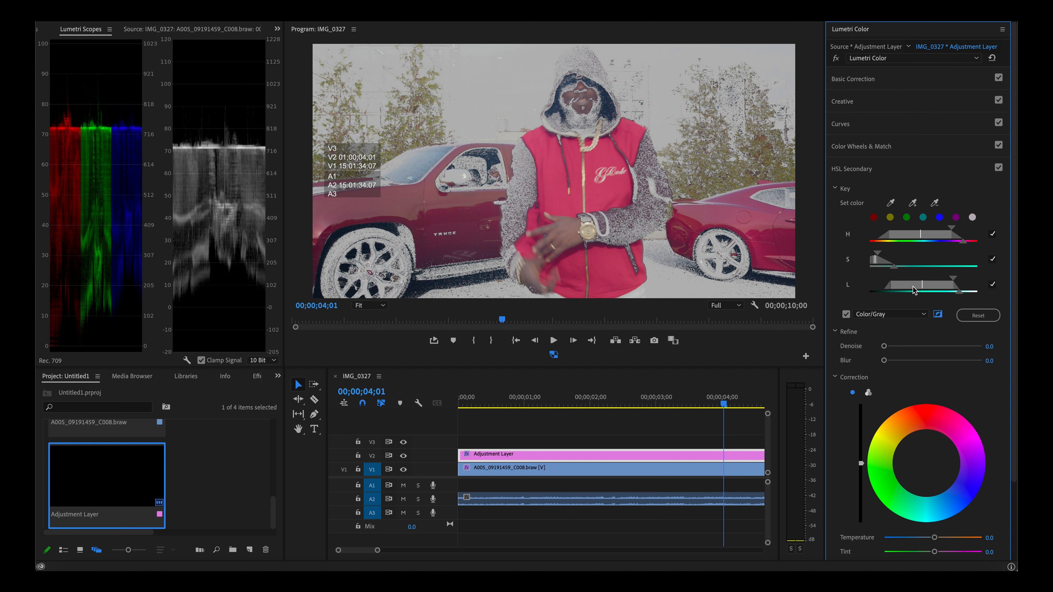
{"action": "mouse_move", "coordinate": [921, 285]}
{"action": "left_mouse_down"}
{"action": "mouse_move", "coordinate": [909, 286]}
{"action": "mouse_move", "coordinate": [929, 287]}
{"action": "left_mouse_up"}
{"action": "left_click_drag", "start_coordinate": [937, 284], "coordinate": [947, 284]}
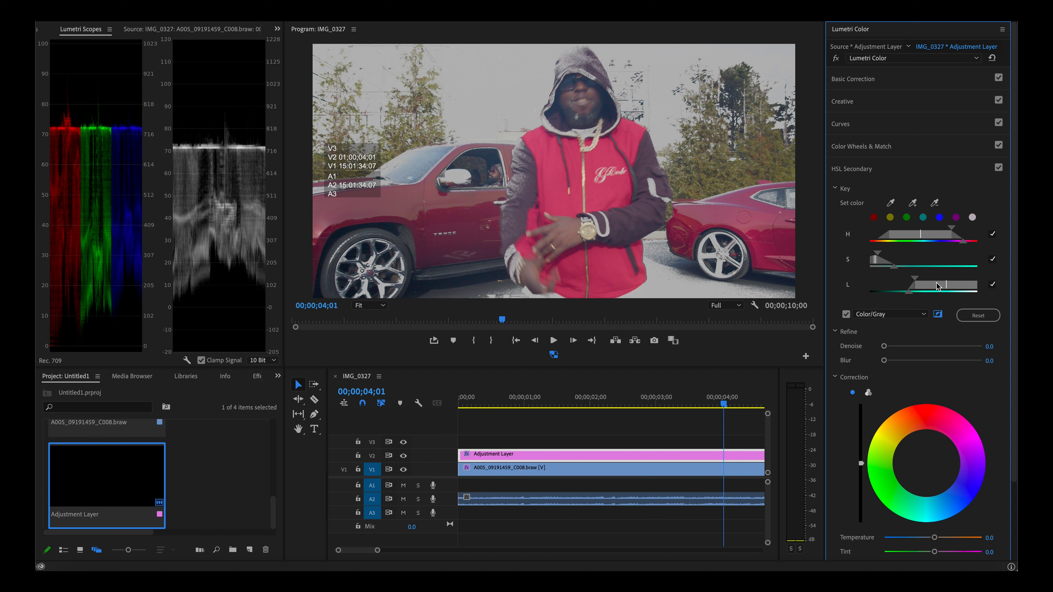
{"action": "left_click_drag", "start_coordinate": [939, 286], "coordinate": [936, 286]}
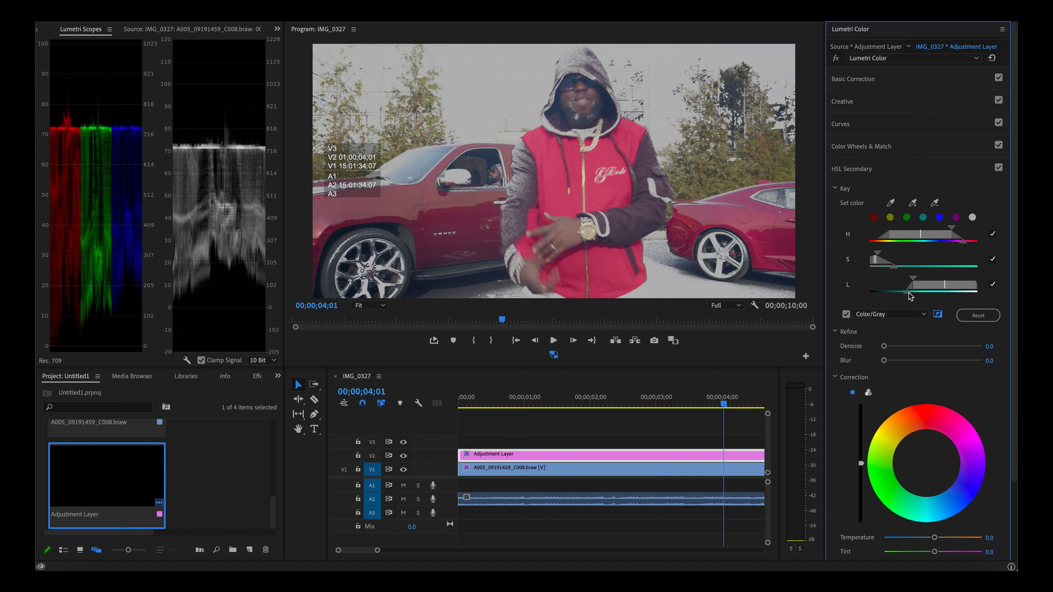
{"action": "left_click_drag", "start_coordinate": [907, 293], "coordinate": [921, 294]}
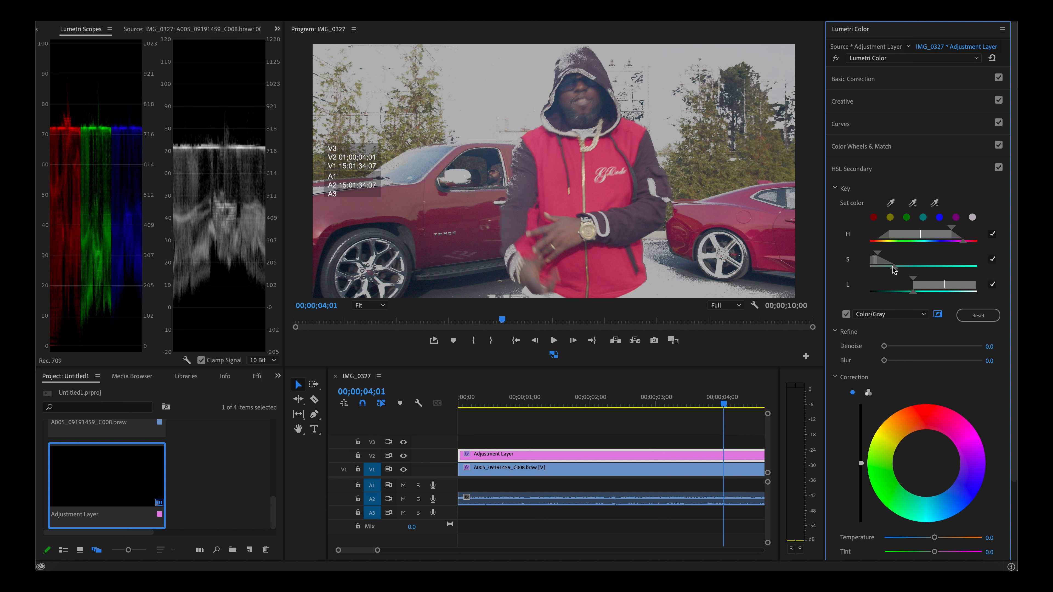
- Widen the key's saturation range, soften the dark end of its luma range and hide the mask preview
{"action": "left_click_drag", "start_coordinate": [878, 254], "coordinate": [934, 280]}
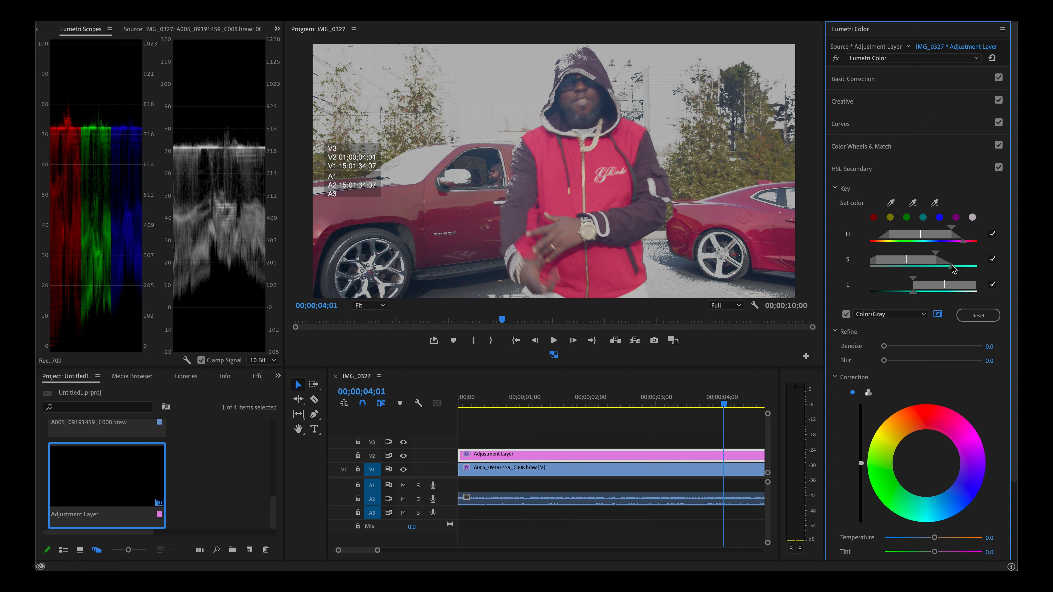
{"action": "left_click_drag", "start_coordinate": [953, 267], "coordinate": [993, 267]}
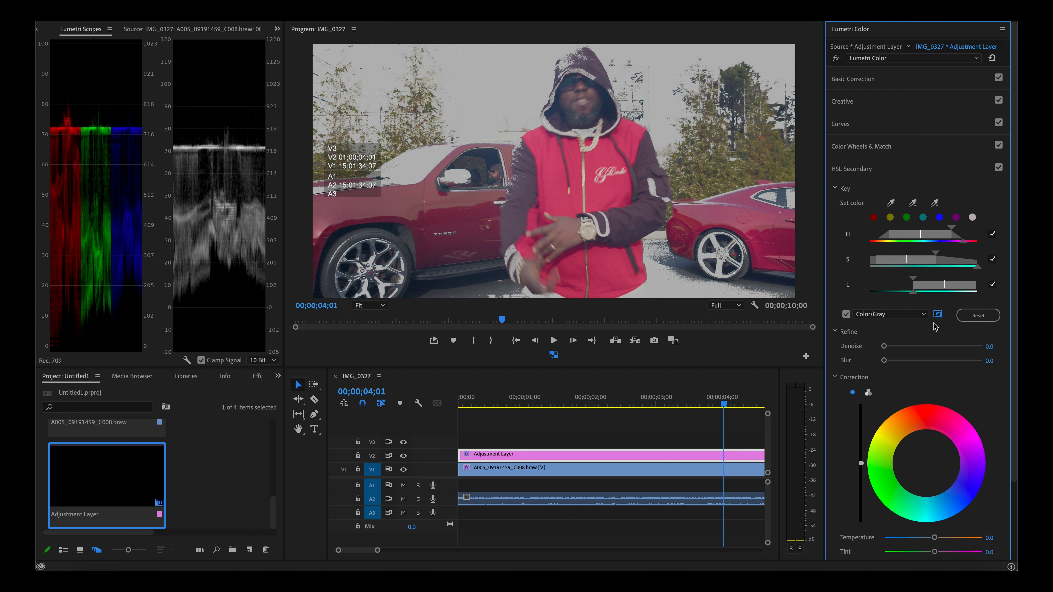
{"action": "left_click_drag", "start_coordinate": [915, 293], "coordinate": [906, 294]}
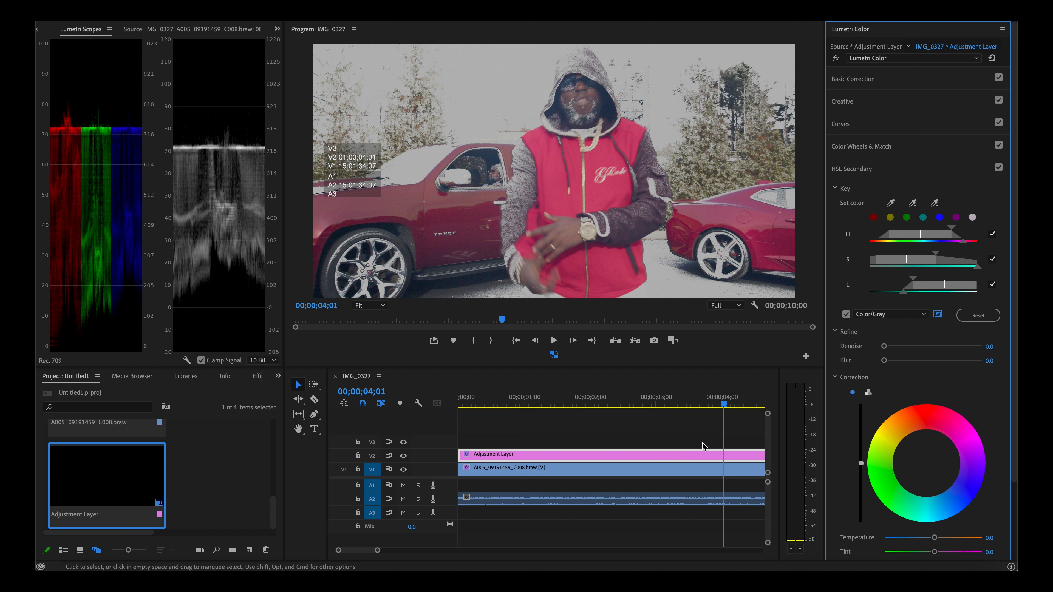
{"action": "left_click", "coordinate": [846, 314]}
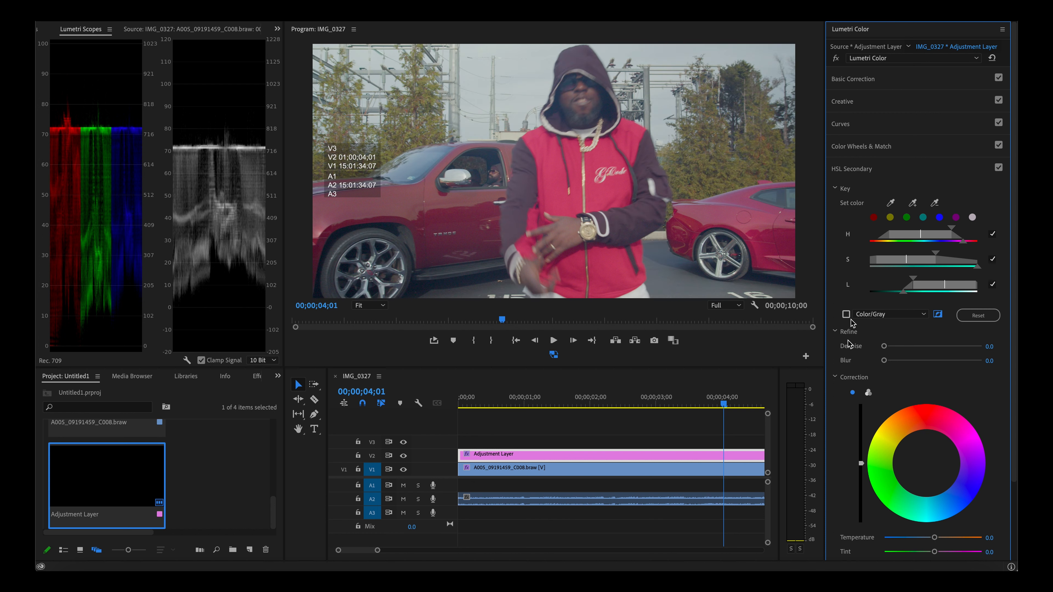
- Use the three-way correction wheels to darken the keyed shadows and midtones while slightly raising the highlights
{"action": "left_click", "coordinate": [868, 392]}
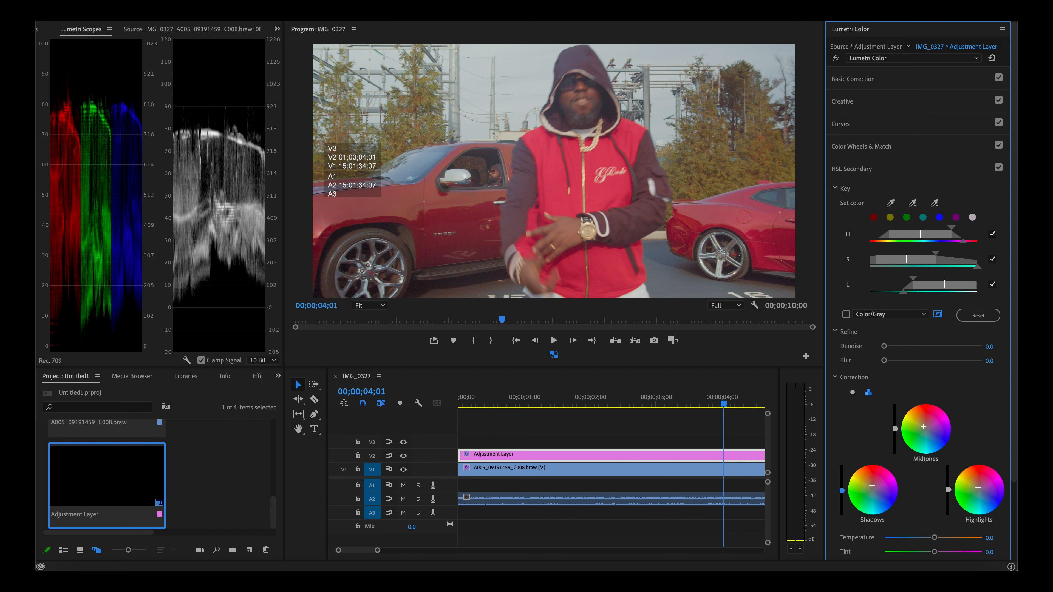
{"action": "left_click_drag", "start_coordinate": [842, 492], "coordinate": [842, 497]}
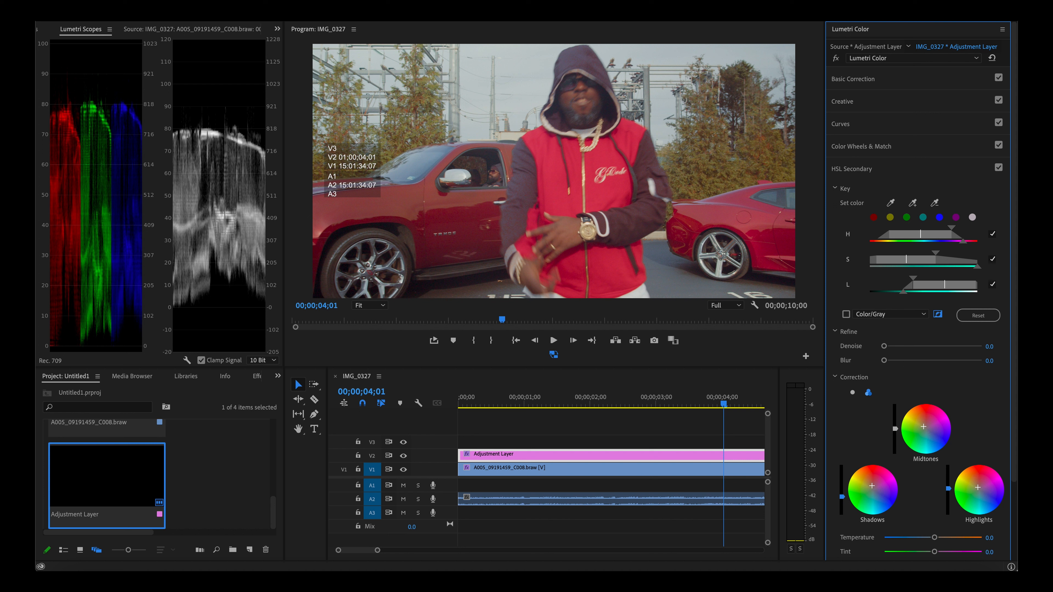
{"action": "mouse_move", "coordinate": [949, 489]}
{"action": "left_mouse_down"}
{"action": "mouse_move", "coordinate": [948, 477]}
{"action": "mouse_move", "coordinate": [948, 493]}
{"action": "left_mouse_up"}
{"action": "mouse_move", "coordinate": [895, 429]}
{"action": "left_mouse_down"}
{"action": "mouse_move", "coordinate": [895, 416]}
{"action": "mouse_move", "coordinate": [896, 431]}
{"action": "left_mouse_up"}
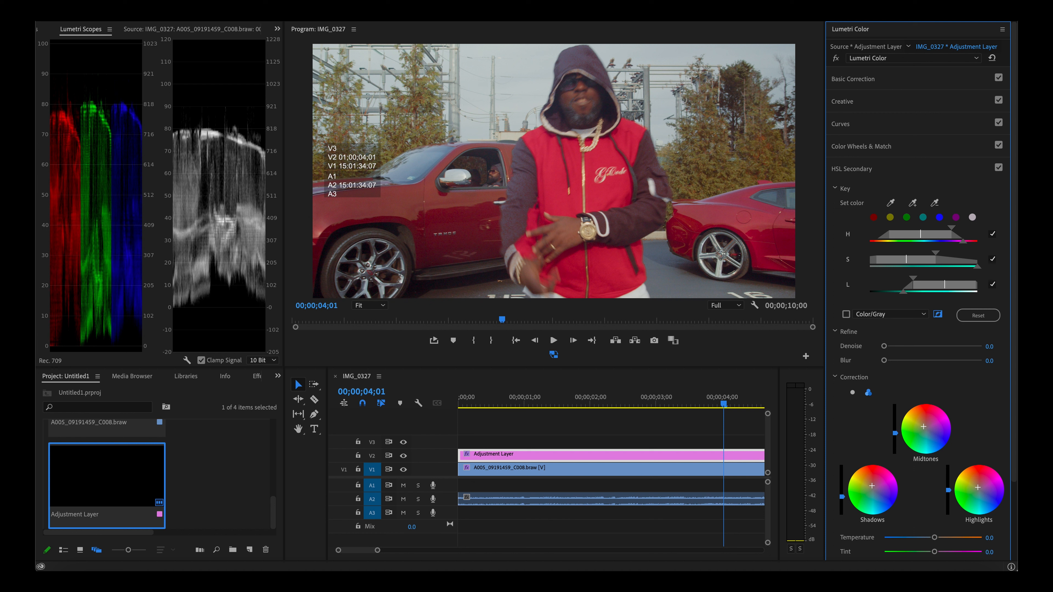
{"action": "left_click_drag", "start_coordinate": [895, 433], "coordinate": [895, 431]}
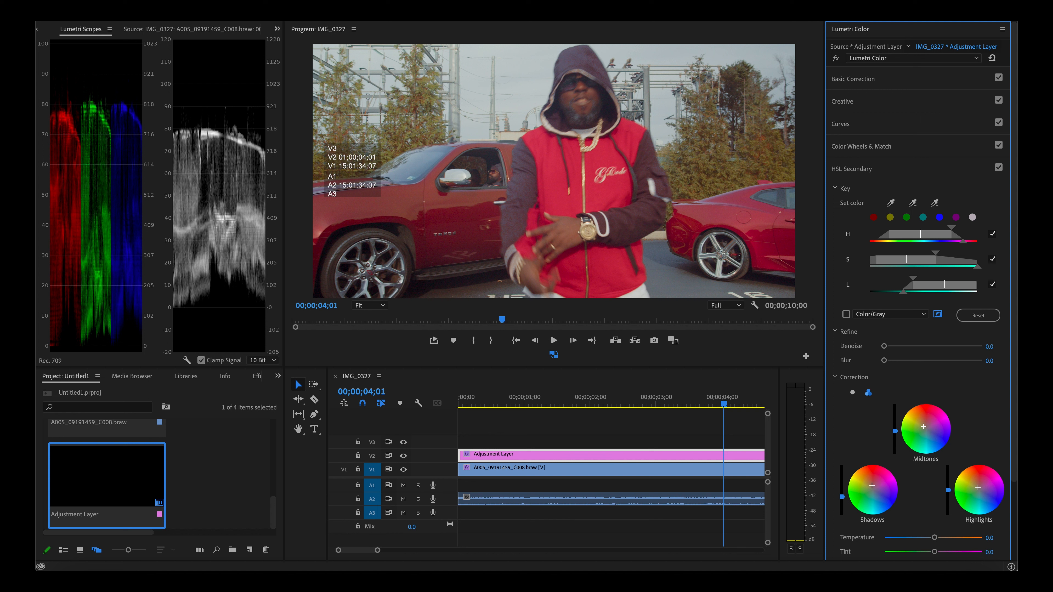
{"action": "left_click_drag", "start_coordinate": [949, 490], "coordinate": [949, 501]}
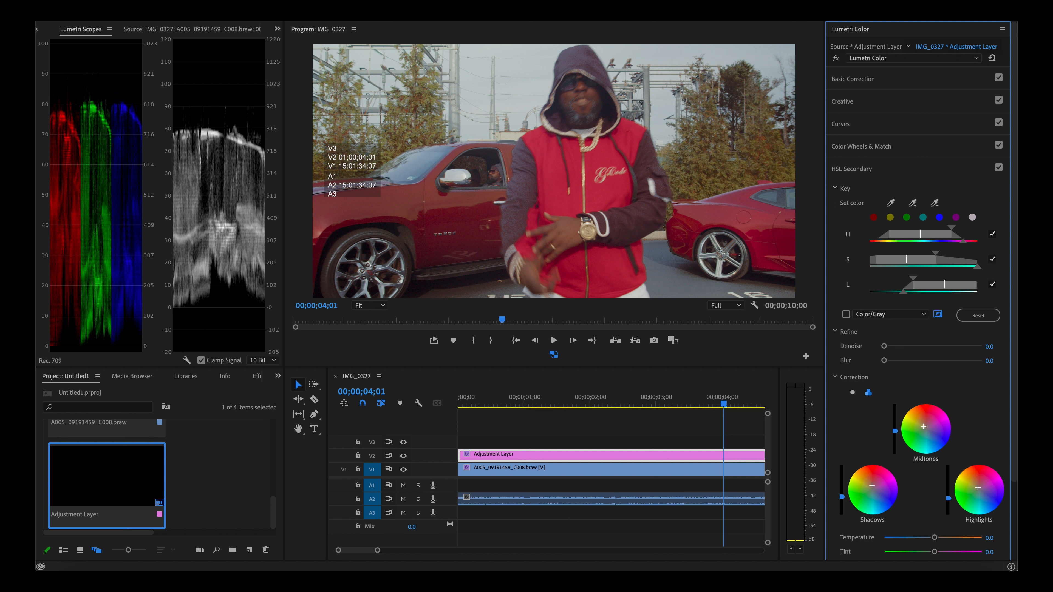
{"action": "left_click_drag", "start_coordinate": [949, 493], "coordinate": [948, 485]}
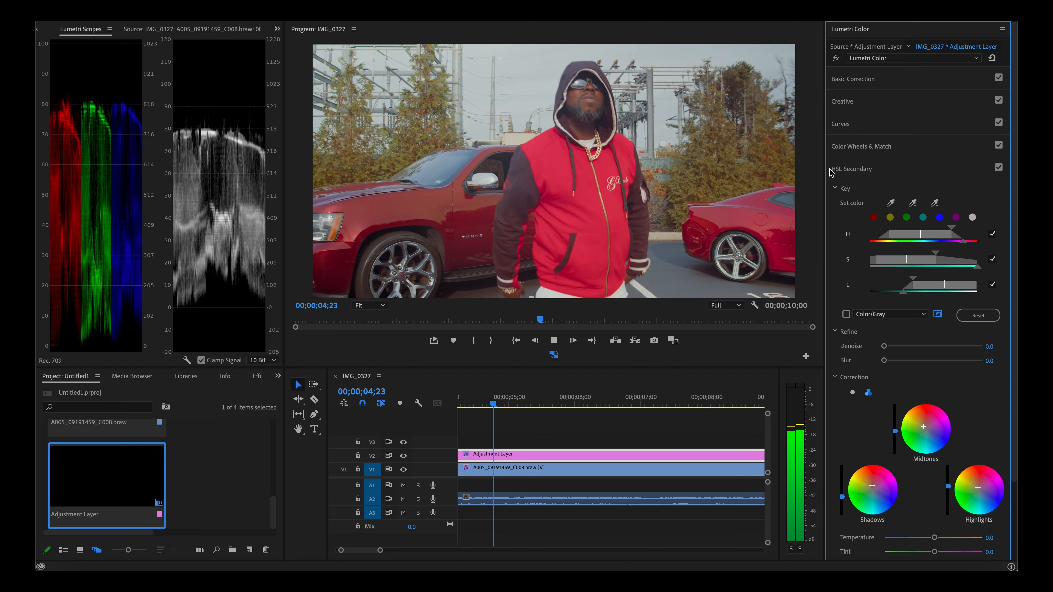
- Return the playhead to the sequence start and repeatedly disable and re-enable HSL Secondary on the adjustment layer to compare the frame before and after
{"action": "key", "text": "XF86AudioMute"}
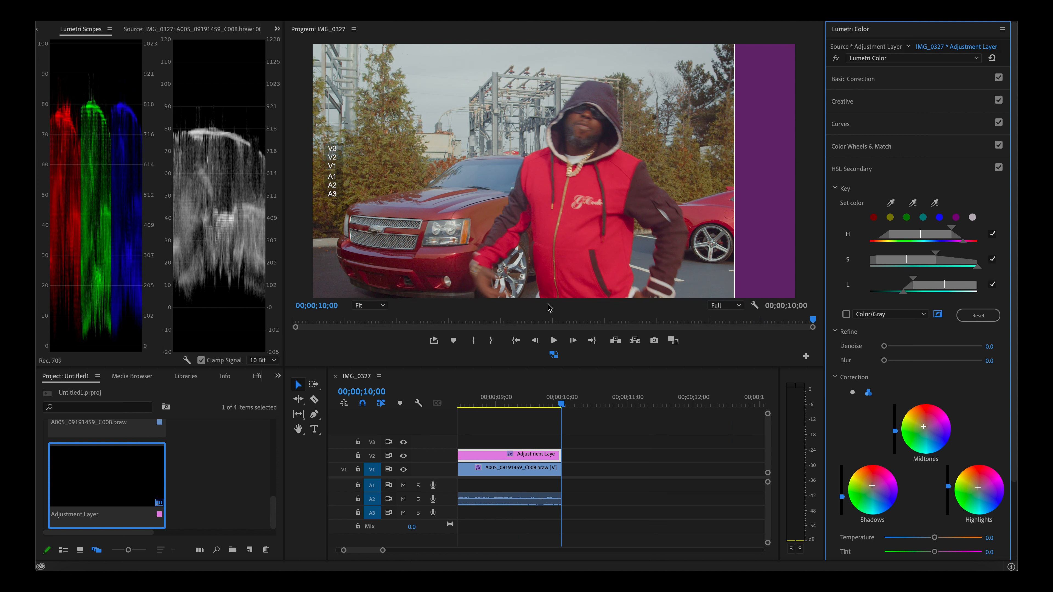
{"action": "left_click_drag", "start_coordinate": [548, 416], "coordinate": [324, 406]}
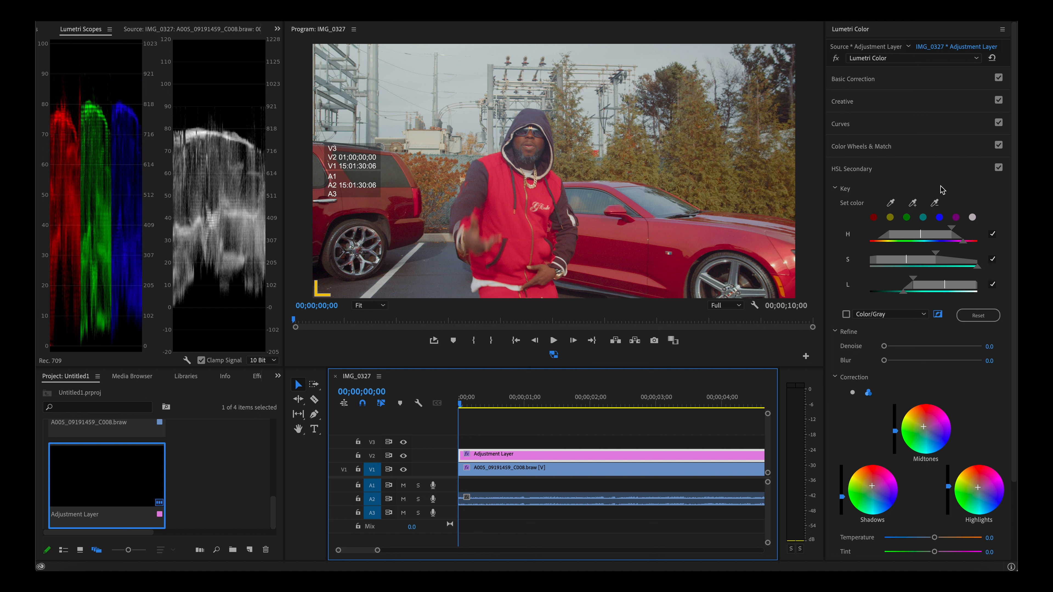
{"action": "left_click", "coordinate": [999, 169]}
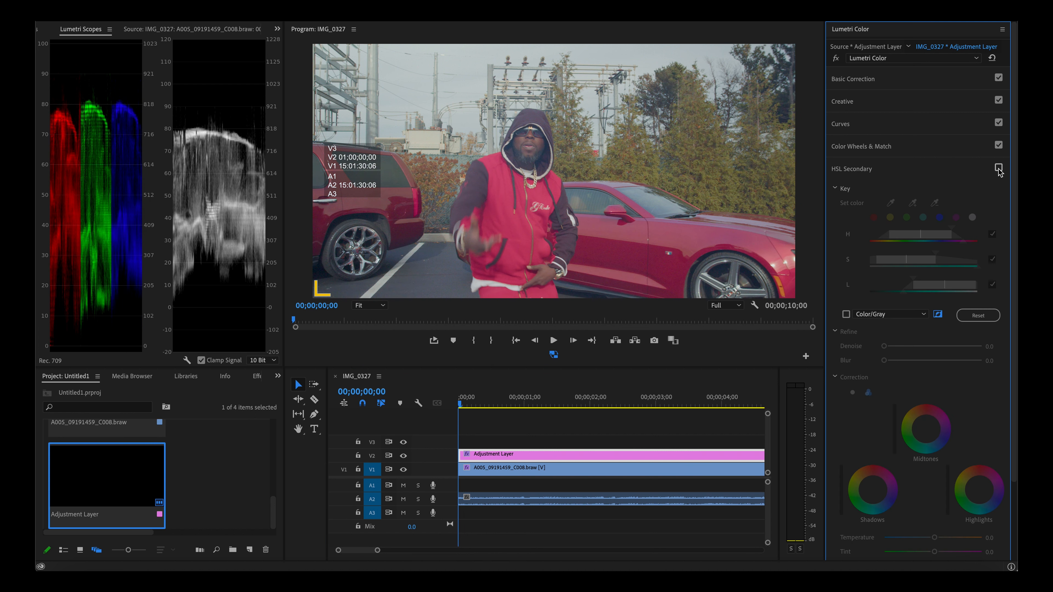
{"action": "left_click", "coordinate": [998, 169]}
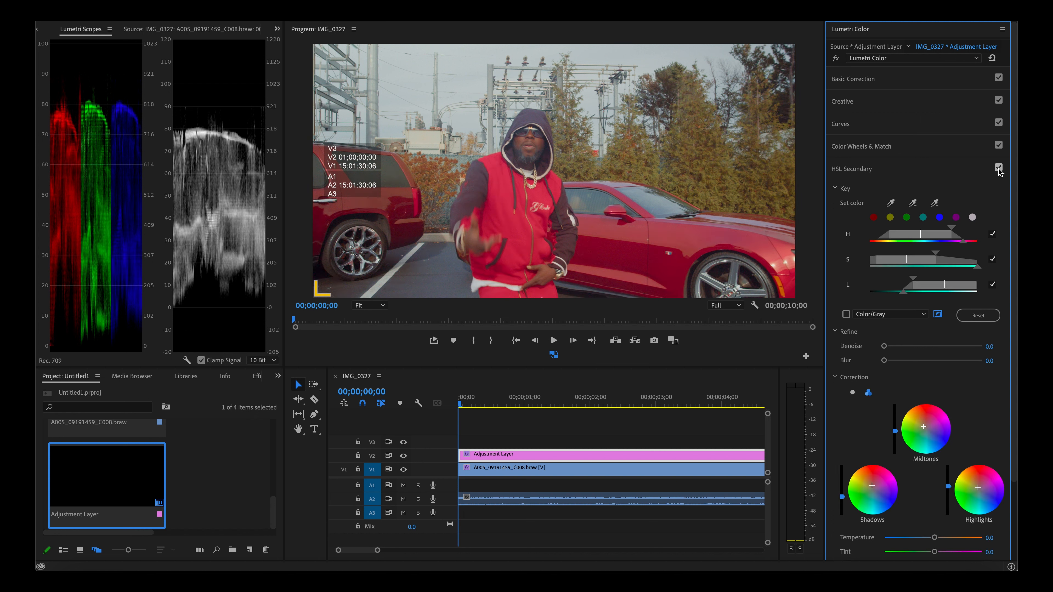
{"action": "left_click", "coordinate": [998, 169]}
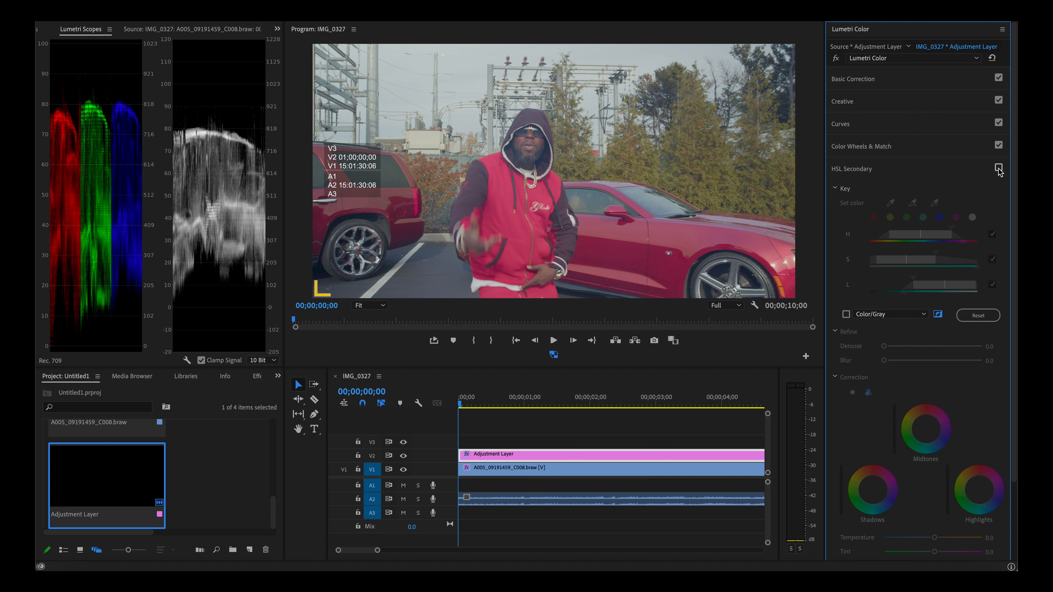
{"action": "left_click", "coordinate": [998, 169]}
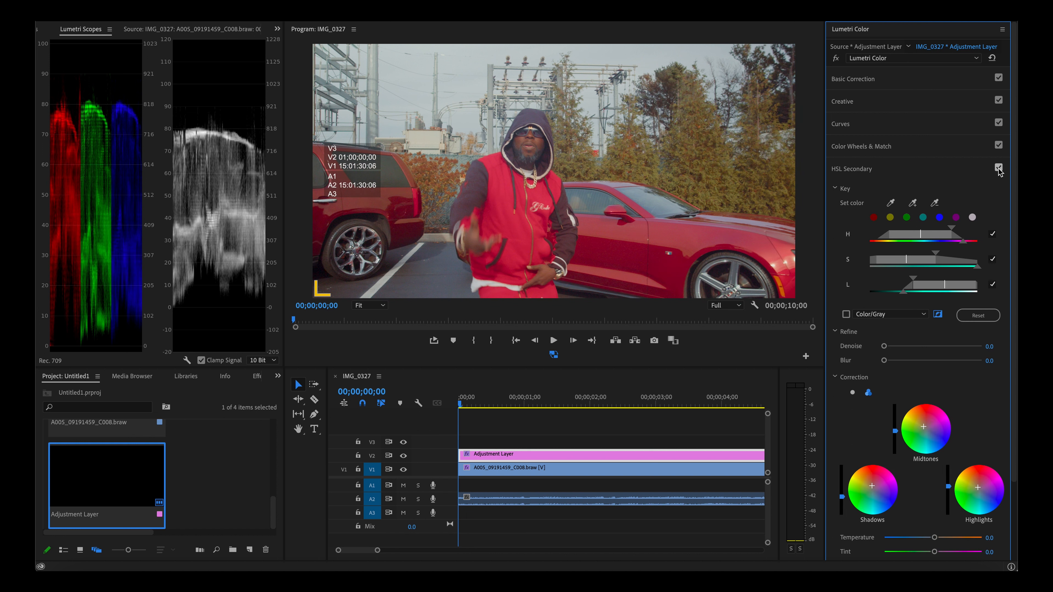
{"action": "left_click", "coordinate": [998, 168]}
{"action": "left_click", "coordinate": [998, 169]}
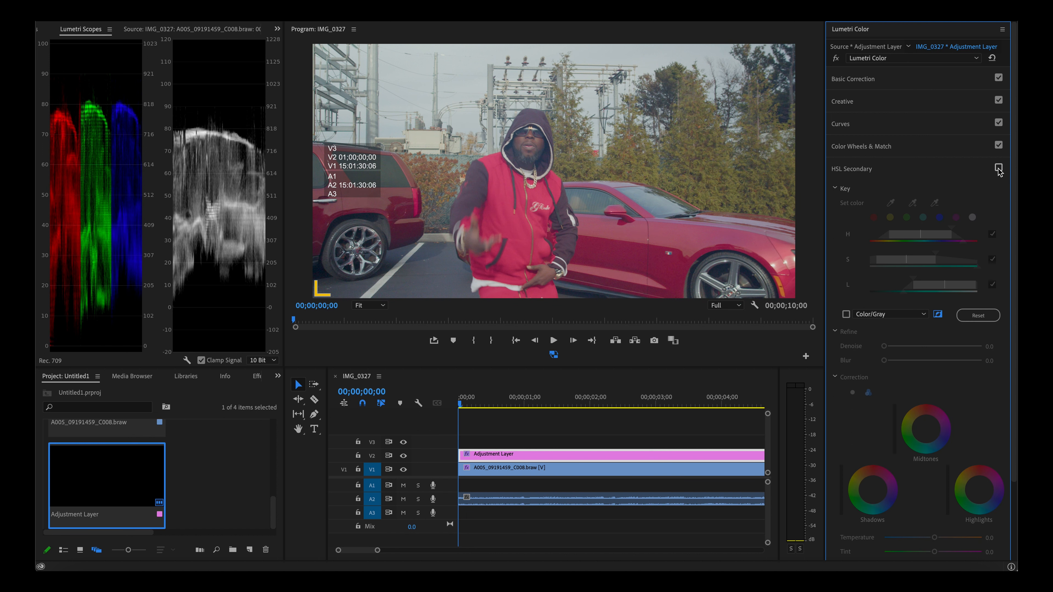
{"action": "left_click", "coordinate": [998, 168]}
{"action": "left_click", "coordinate": [999, 168]}
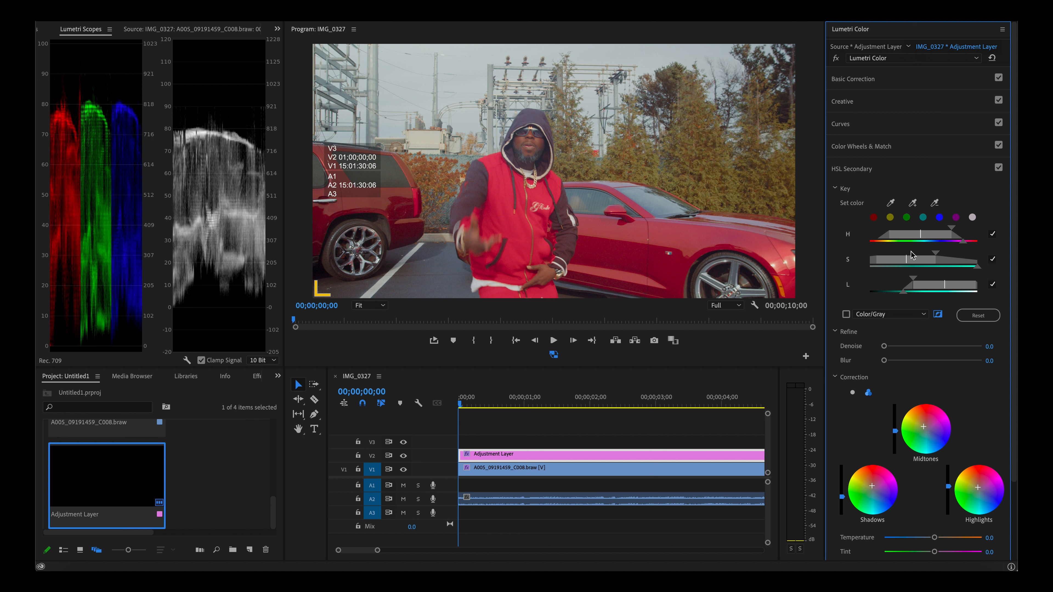
{"action": "left_click", "coordinate": [999, 169]}
{"action": "left_click", "coordinate": [836, 57]}
{"action": "left_click", "coordinate": [999, 168]}
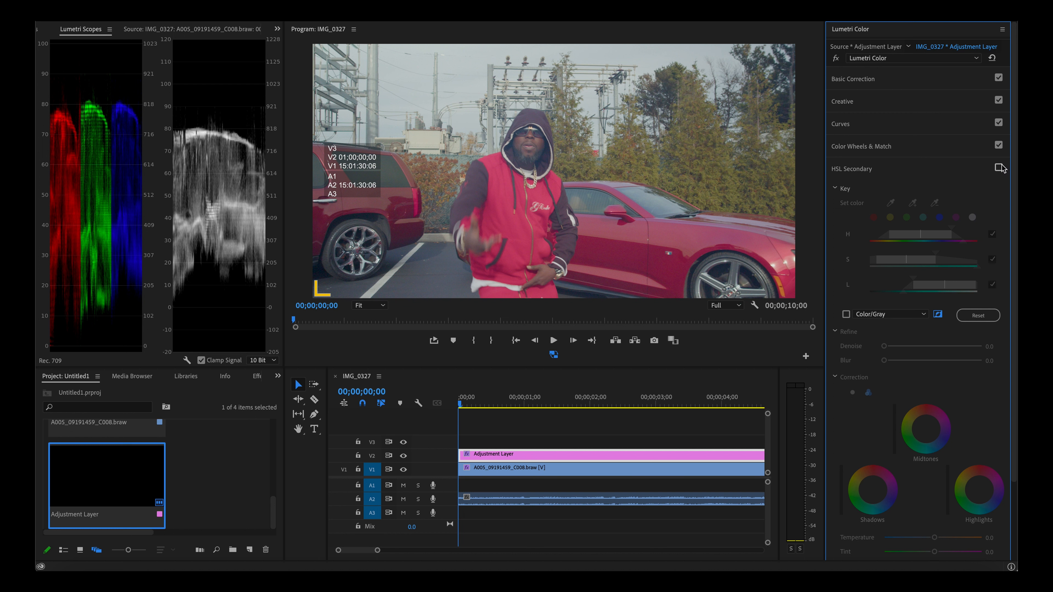
- Bypass the adjustment layer's Lumetri Color, then switch the A005_09191459_C008.braw clip's own Lumetri Color off and on to compare it with the ungraded footage
{"action": "left_click", "coordinate": [836, 58]}
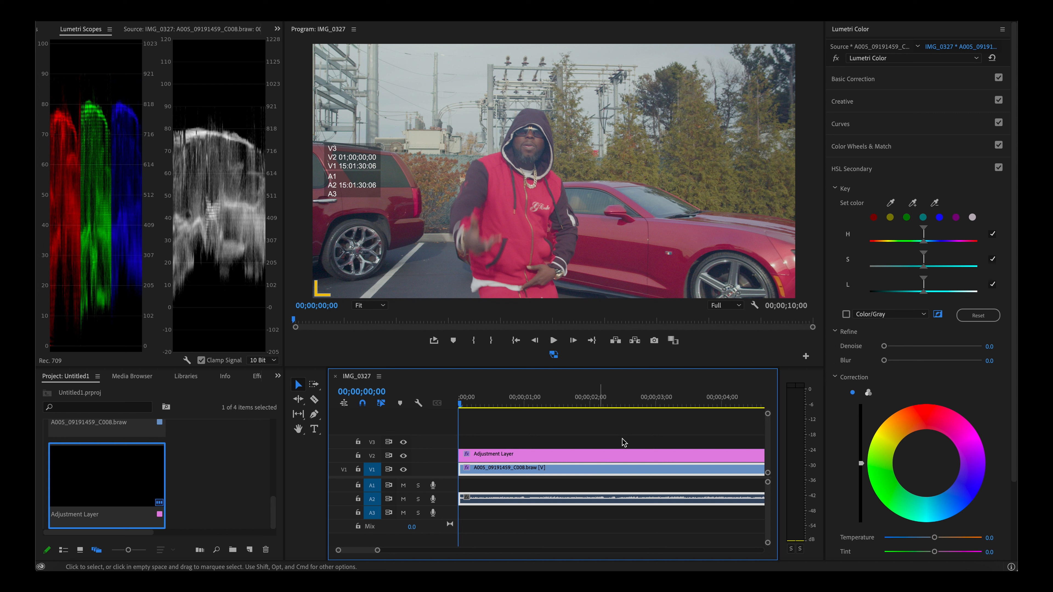
{"action": "left_click", "coordinate": [837, 58]}
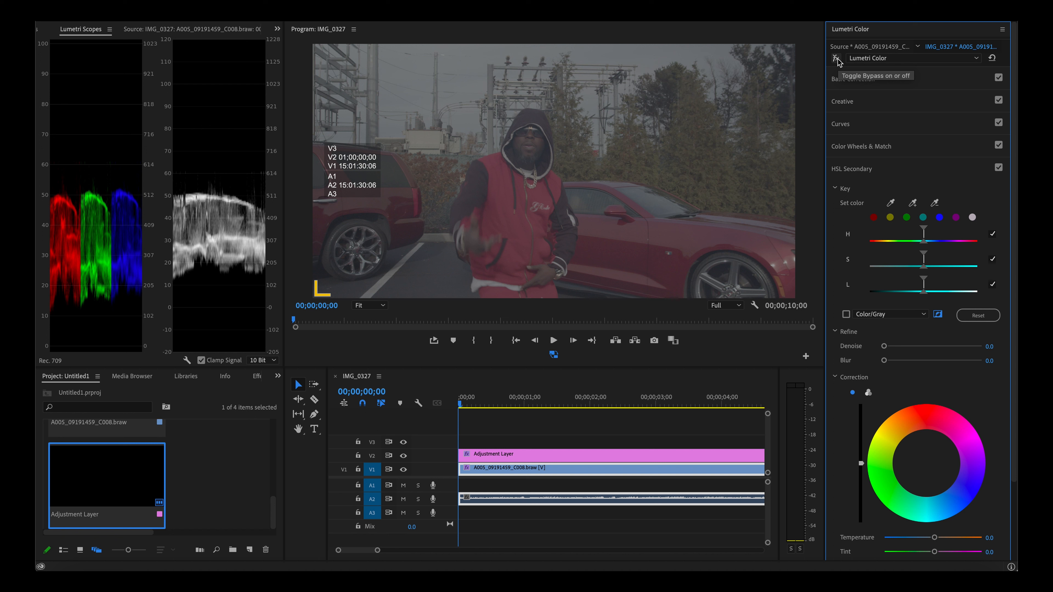
{"action": "left_click", "coordinate": [837, 58]}
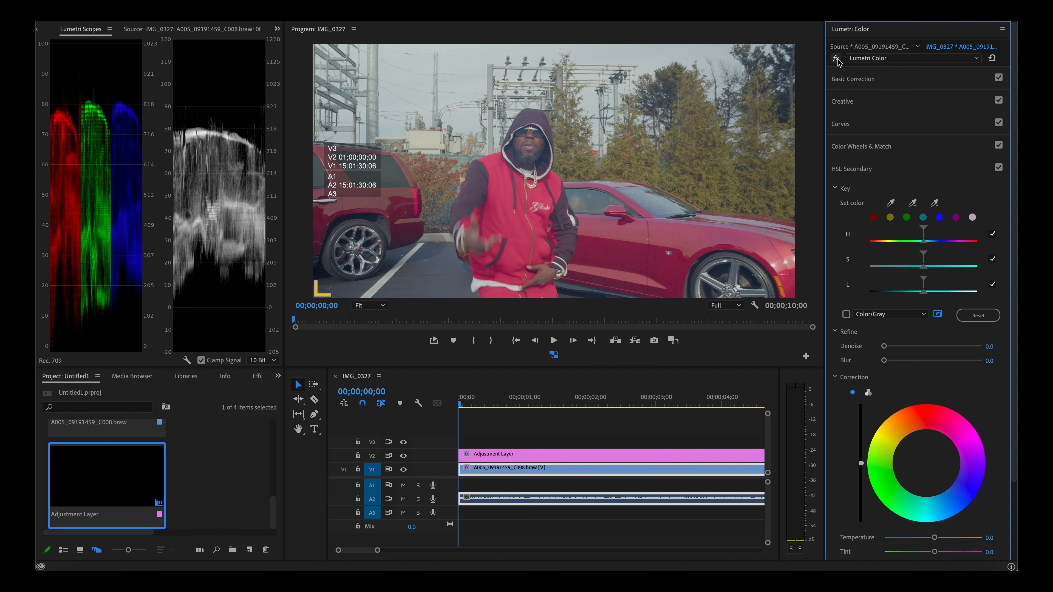
- Select the adjustment layer and toggle its Lumetri Color bypass repeatedly to compare the frame with and without the secondary grade, ending with the effect enabled
{"action": "left_click", "coordinate": [640, 455]}
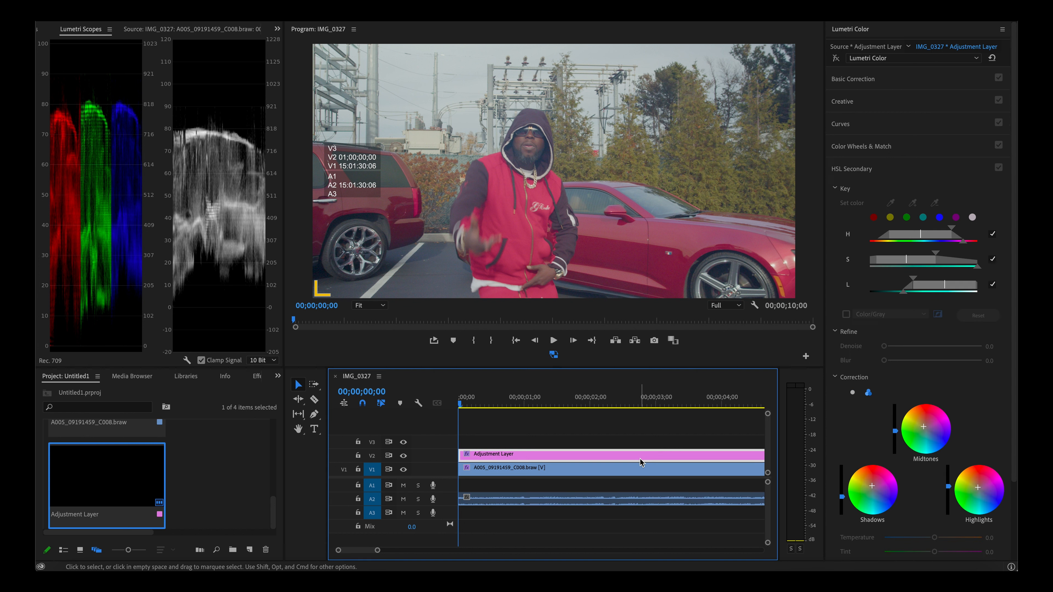
{"action": "left_click", "coordinate": [836, 58]}
{"action": "left_click", "coordinate": [836, 59]}
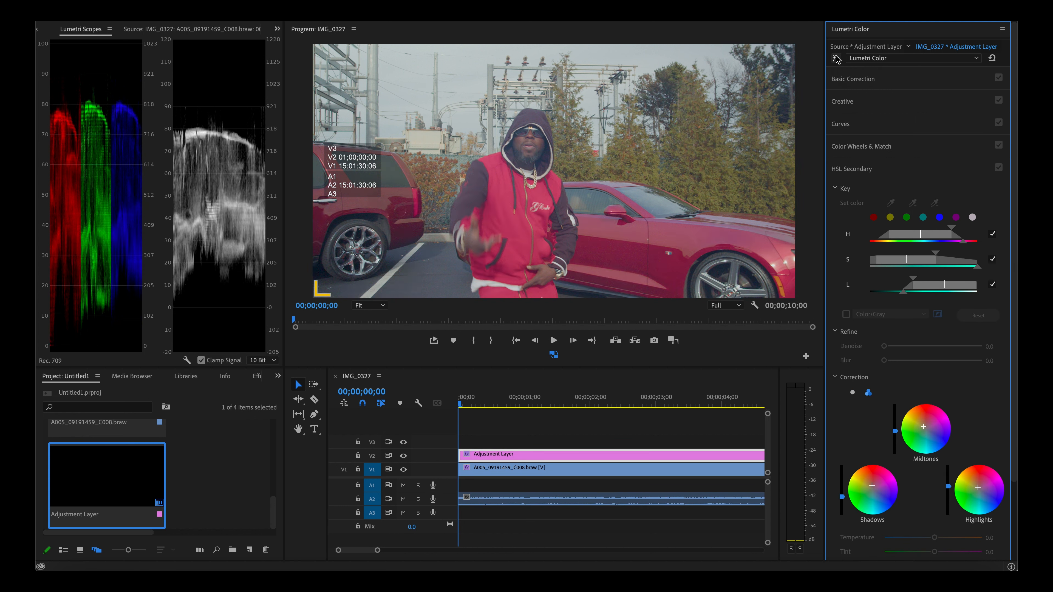
{"action": "left_click", "coordinate": [837, 58]}
{"action": "left_click", "coordinate": [836, 58]}
{"action": "left_click", "coordinate": [836, 59]}
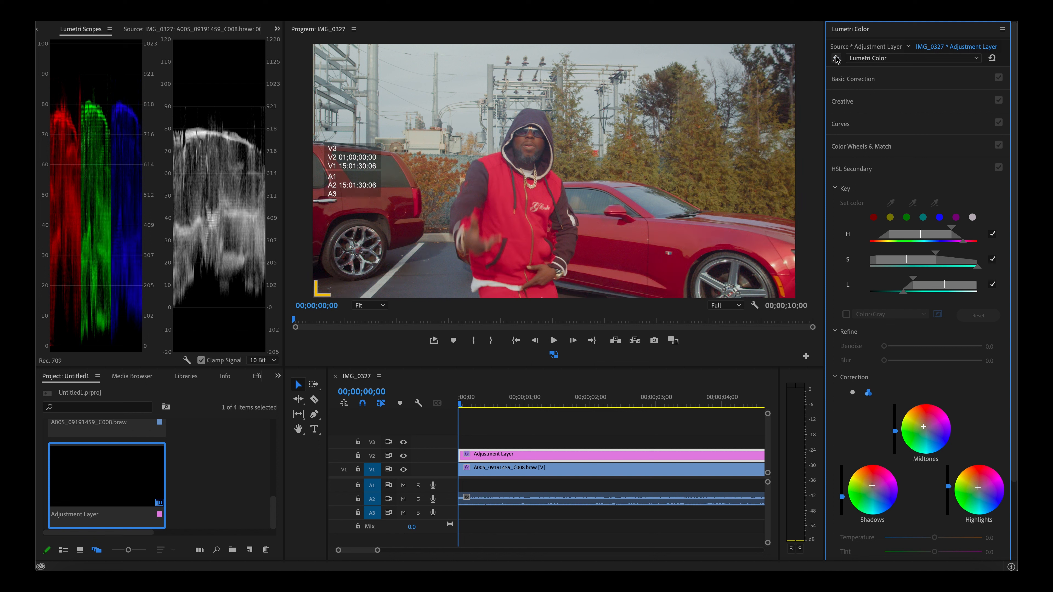
{"action": "left_click", "coordinate": [837, 59]}
{"action": "left_click", "coordinate": [836, 58]}
{"action": "left_click", "coordinate": [836, 59]}
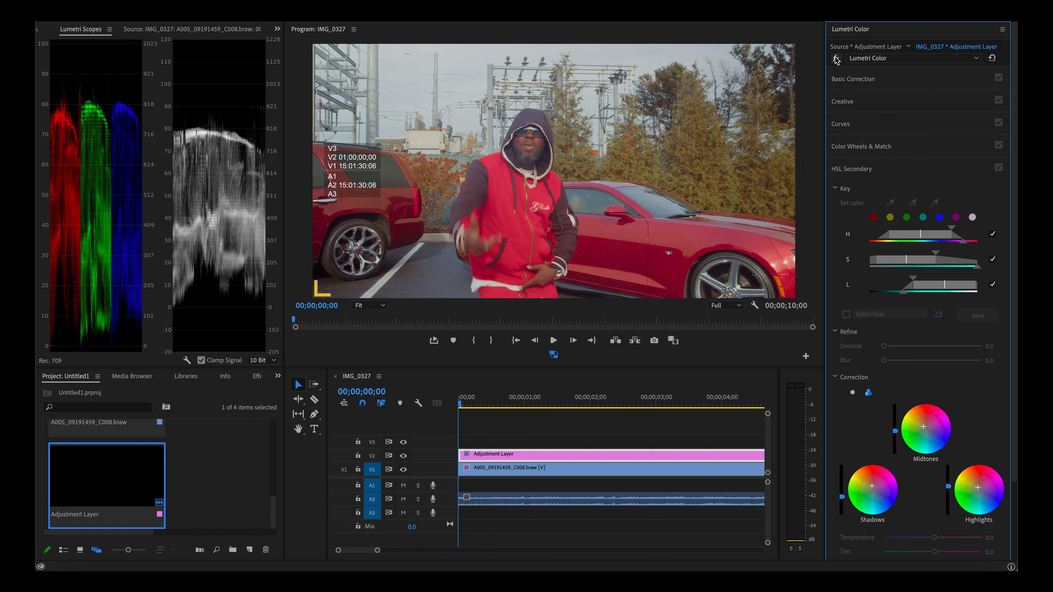